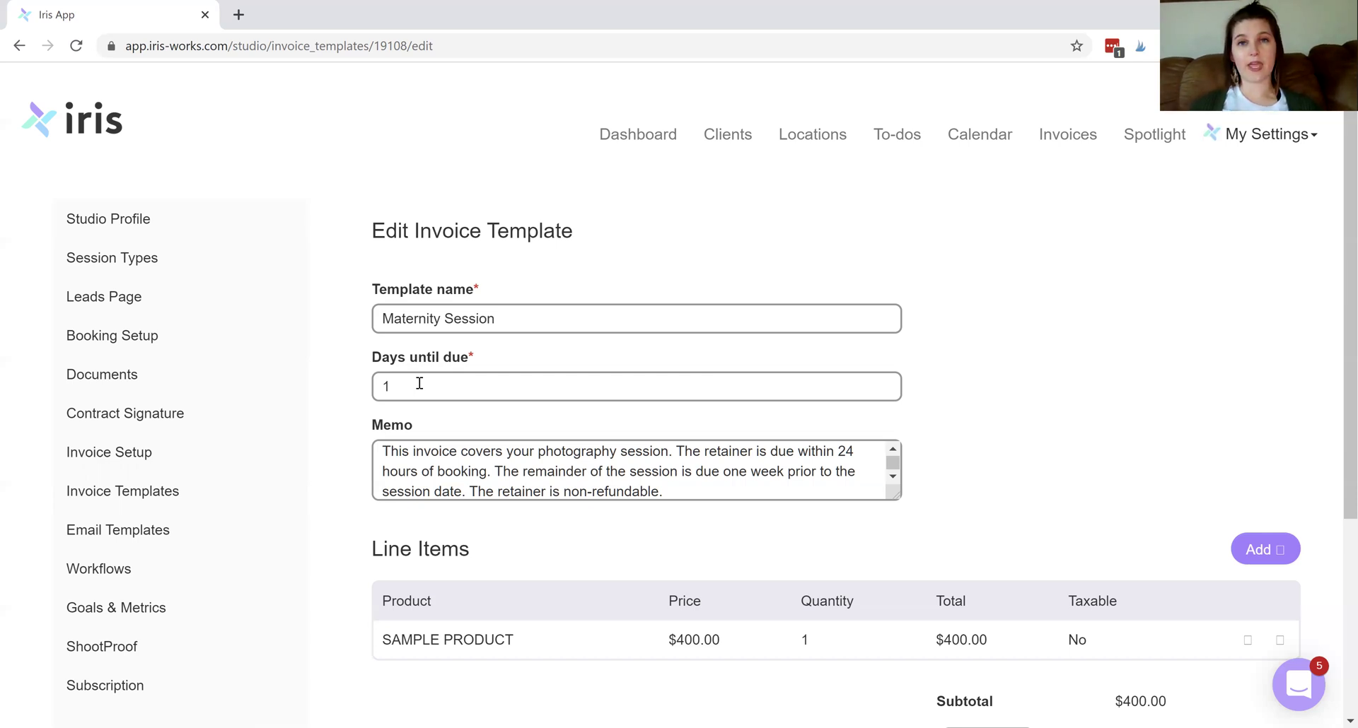
{"action": "left_click", "coordinate": [392, 387]}
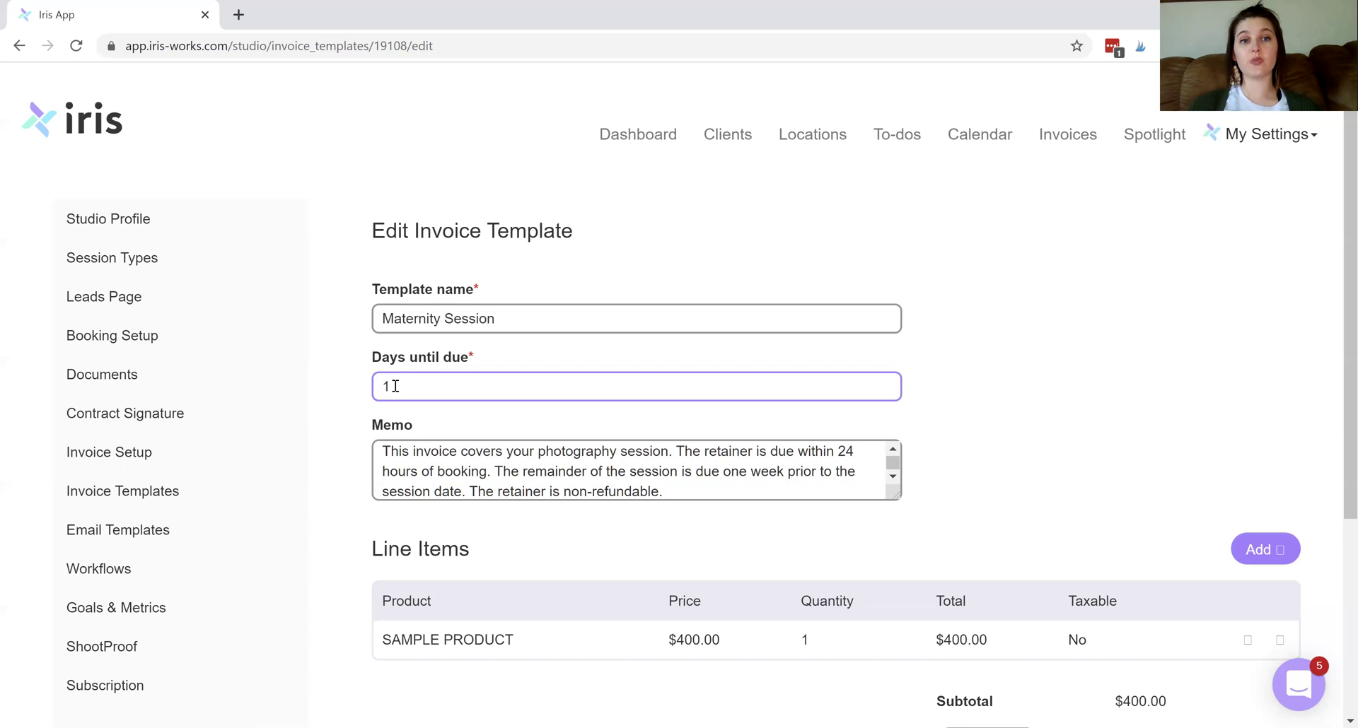
{"action": "left_click_drag", "start_coordinate": [395, 386], "coordinate": [377, 390]}
{"action": "type", "text": "7"}
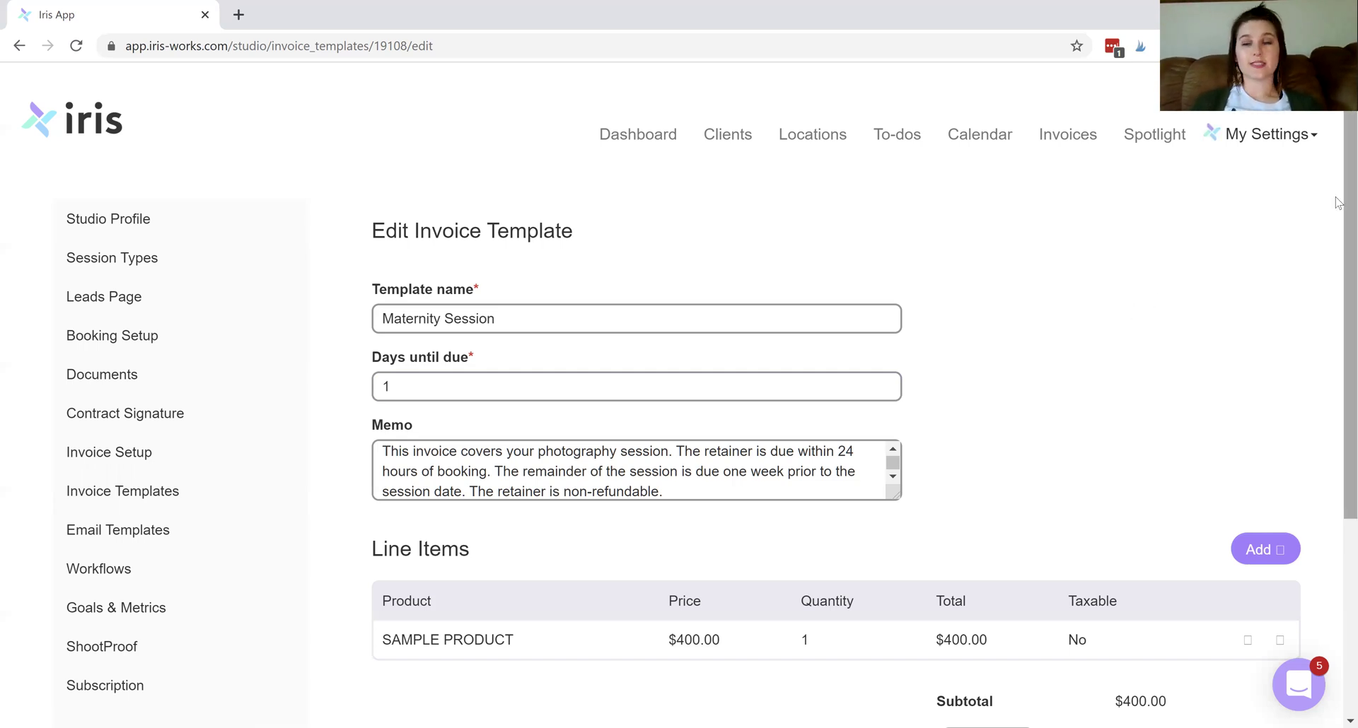
Step: Start adding a payment schedule to the Maternity Session invoice template and set the type of payment plan to Custom
{"action": "scroll", "coordinate": [1337, 233], "scroll_direction": "down", "scroll_amount": 1}
{"action": "scroll", "coordinate": [1337, 247], "scroll_direction": "down", "scroll_amount": 1}
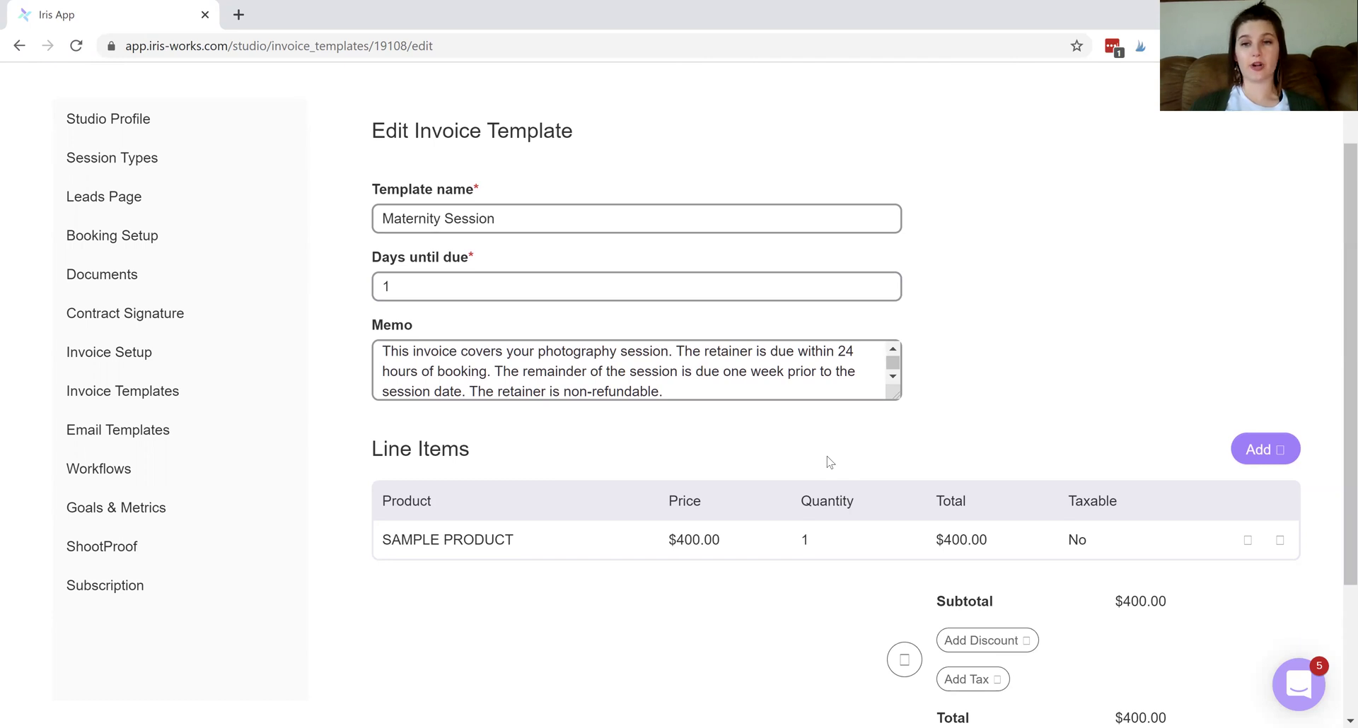
{"action": "scroll", "coordinate": [1340, 325], "scroll_direction": "down", "scroll_amount": 2}
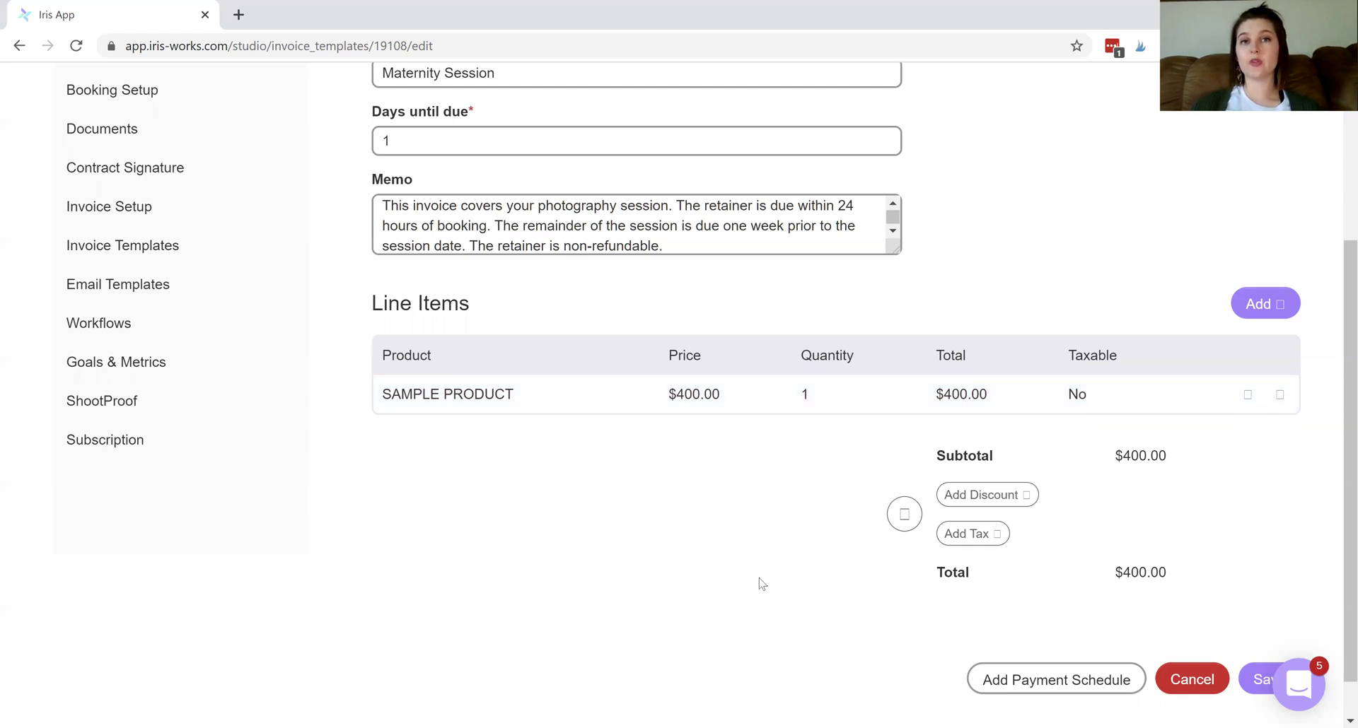
{"action": "scroll", "coordinate": [1224, 528], "scroll_direction": "down", "scroll_amount": 1}
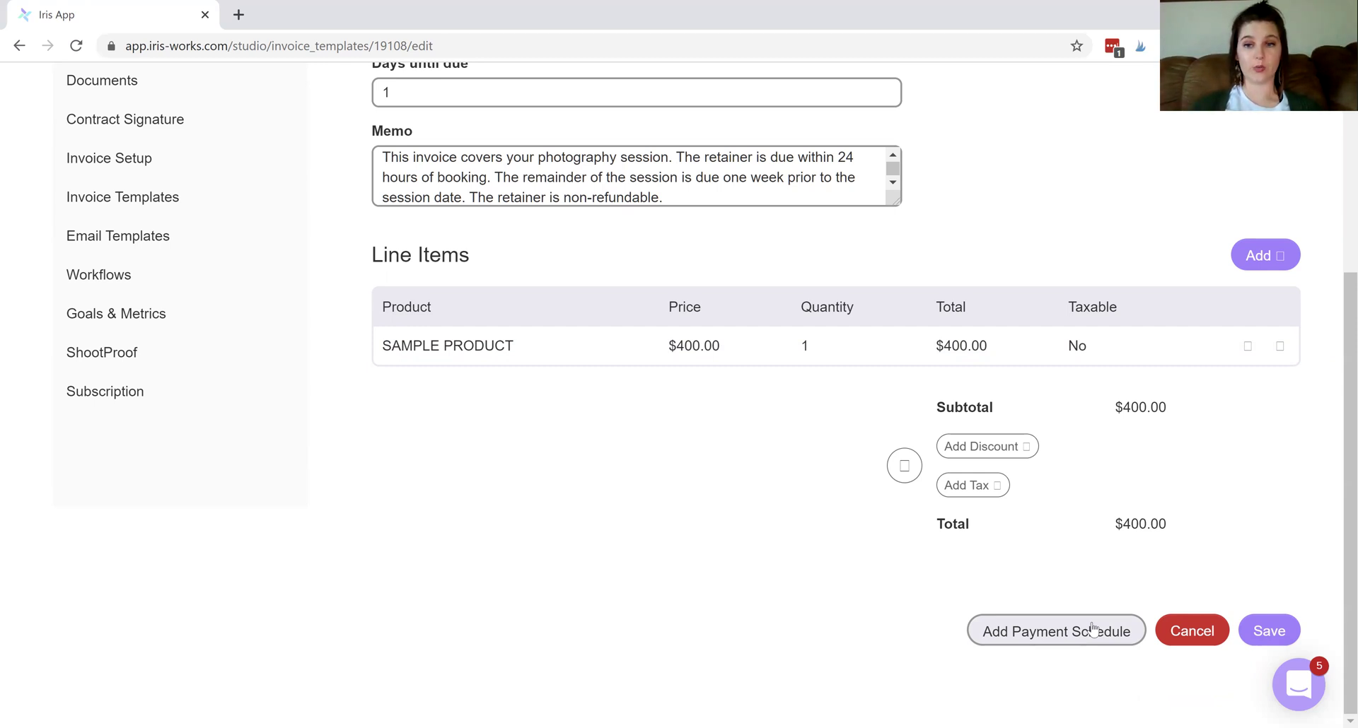
{"action": "left_click", "coordinate": [1054, 634]}
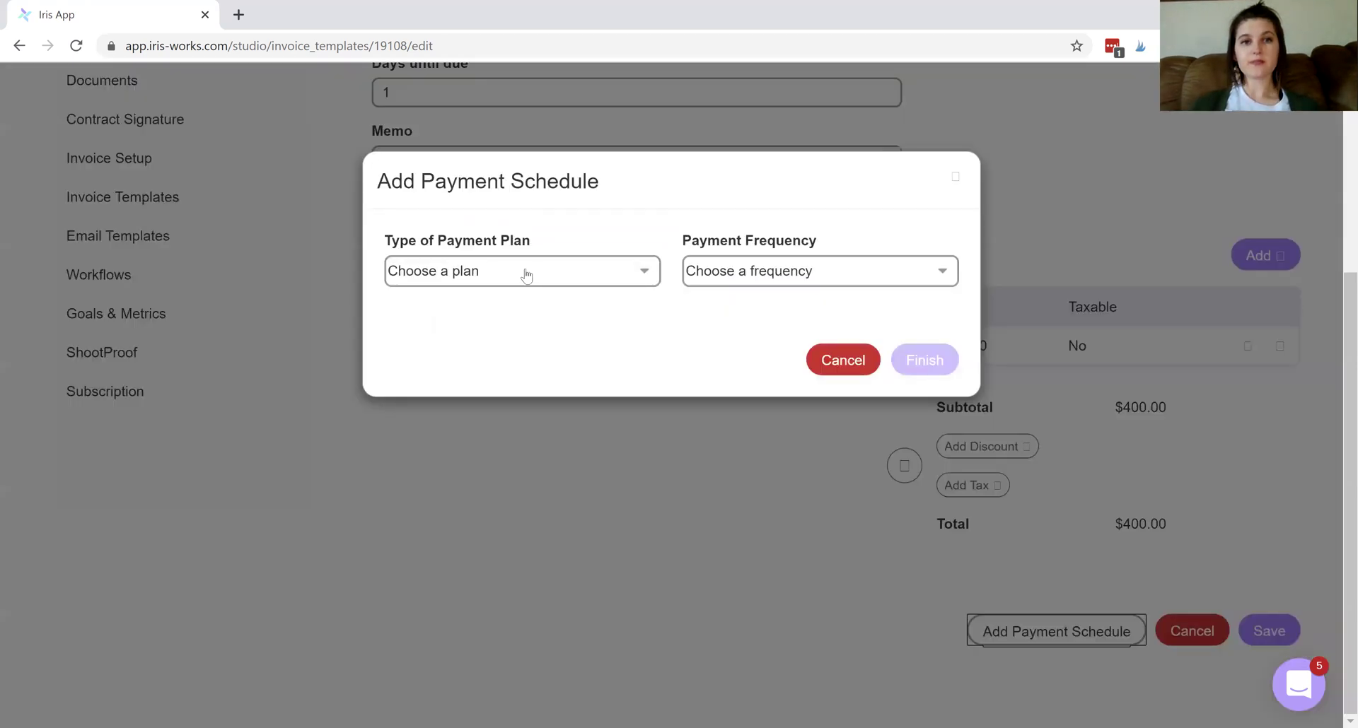
{"action": "left_click", "coordinate": [492, 275]}
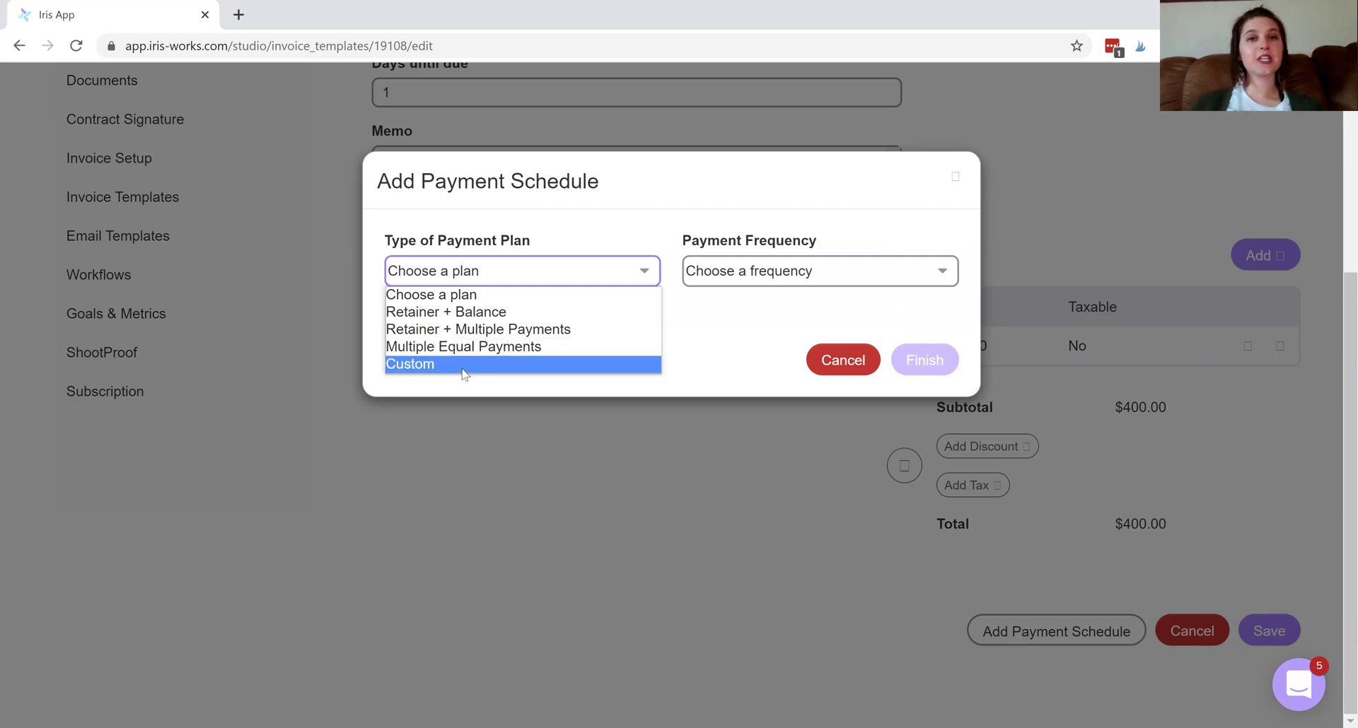
{"action": "left_click", "coordinate": [448, 313]}
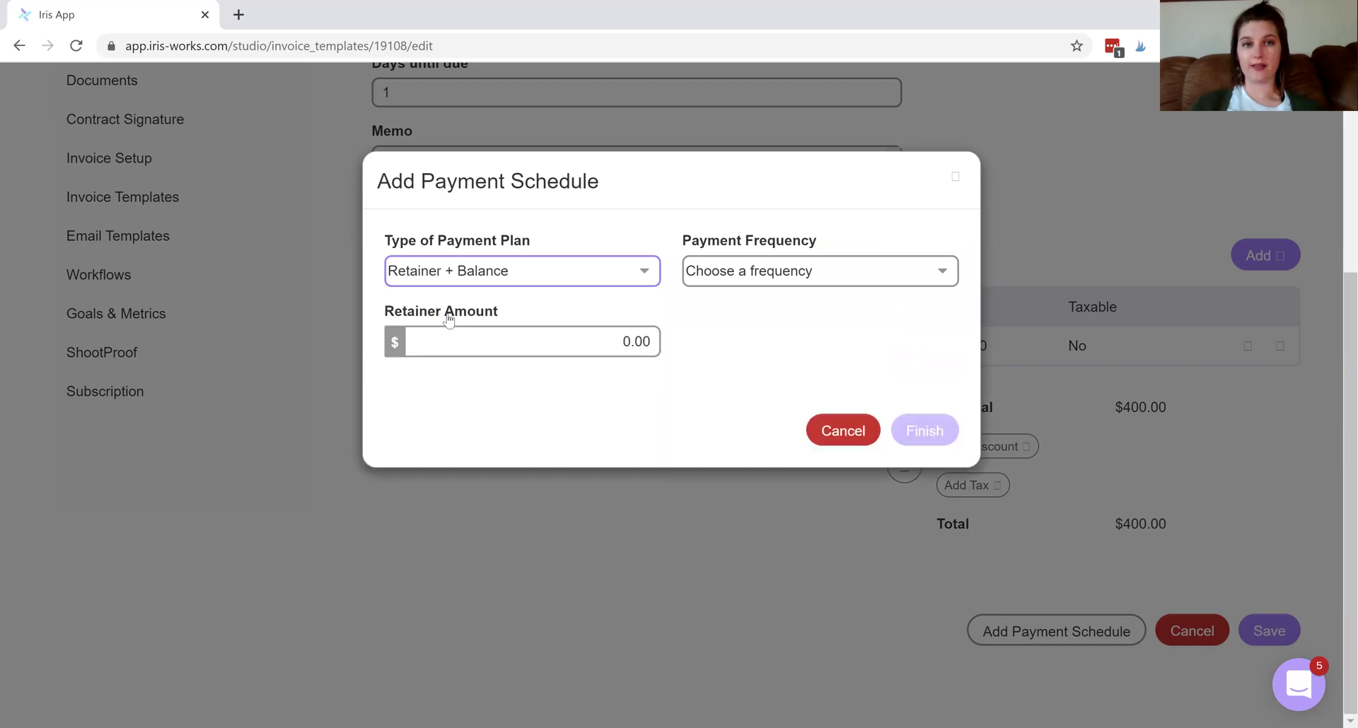
{"action": "left_click", "coordinate": [561, 280]}
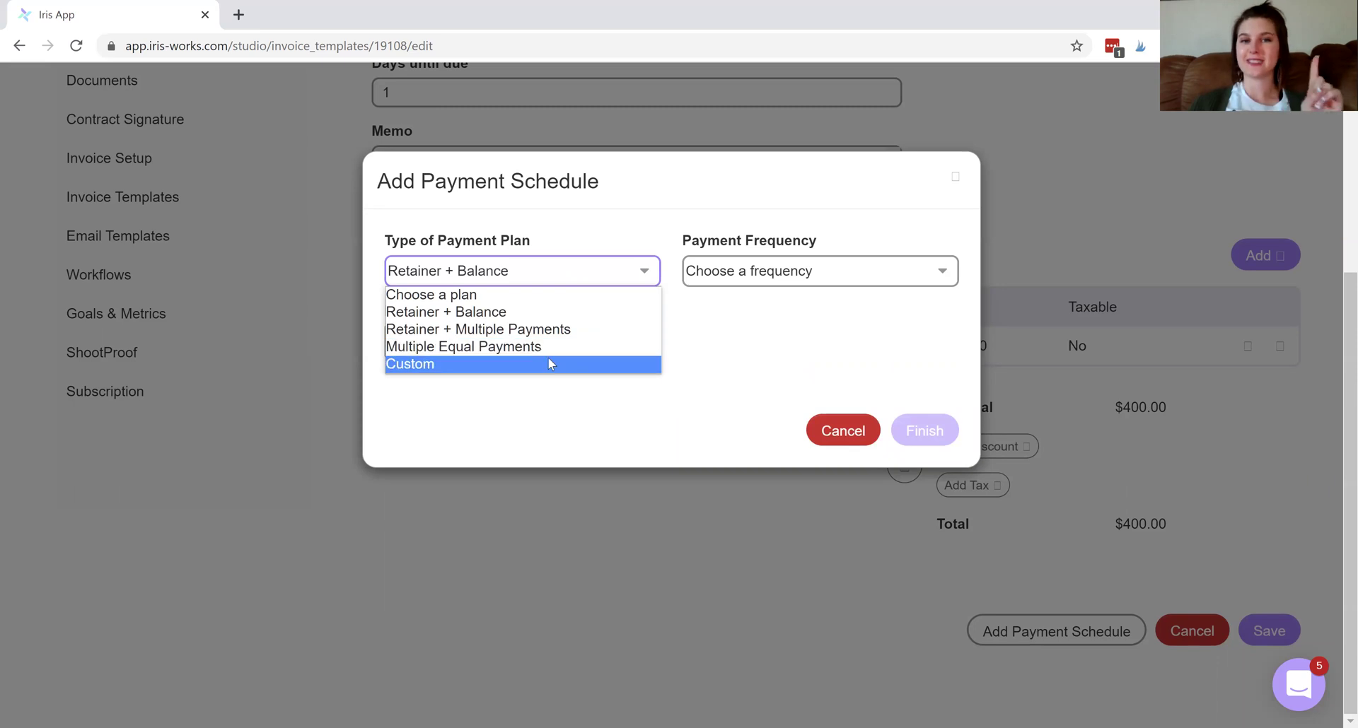
{"action": "left_click", "coordinate": [549, 364]}
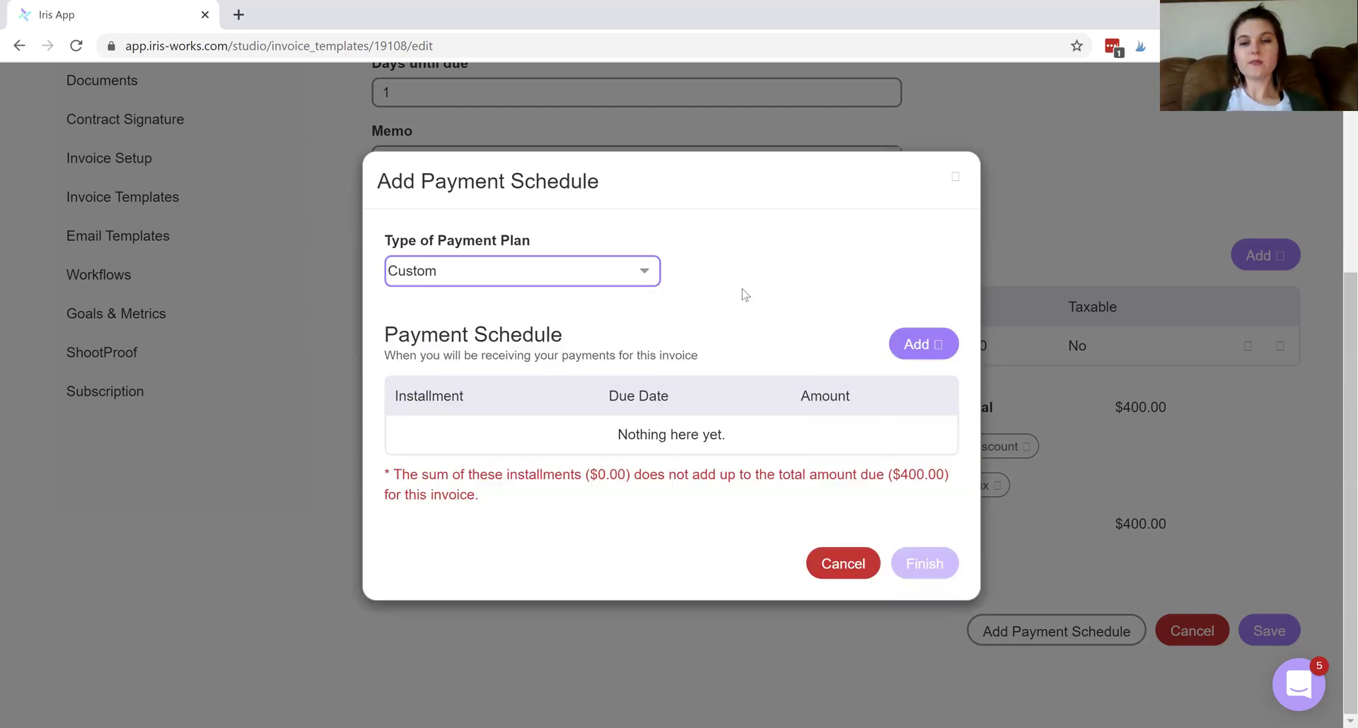
Step: Add a first installment to the payment schedule, due at 1 day, for 50% of the invoice total
{"action": "left_click", "coordinate": [907, 344]}
{"action": "left_click", "coordinate": [654, 442]}
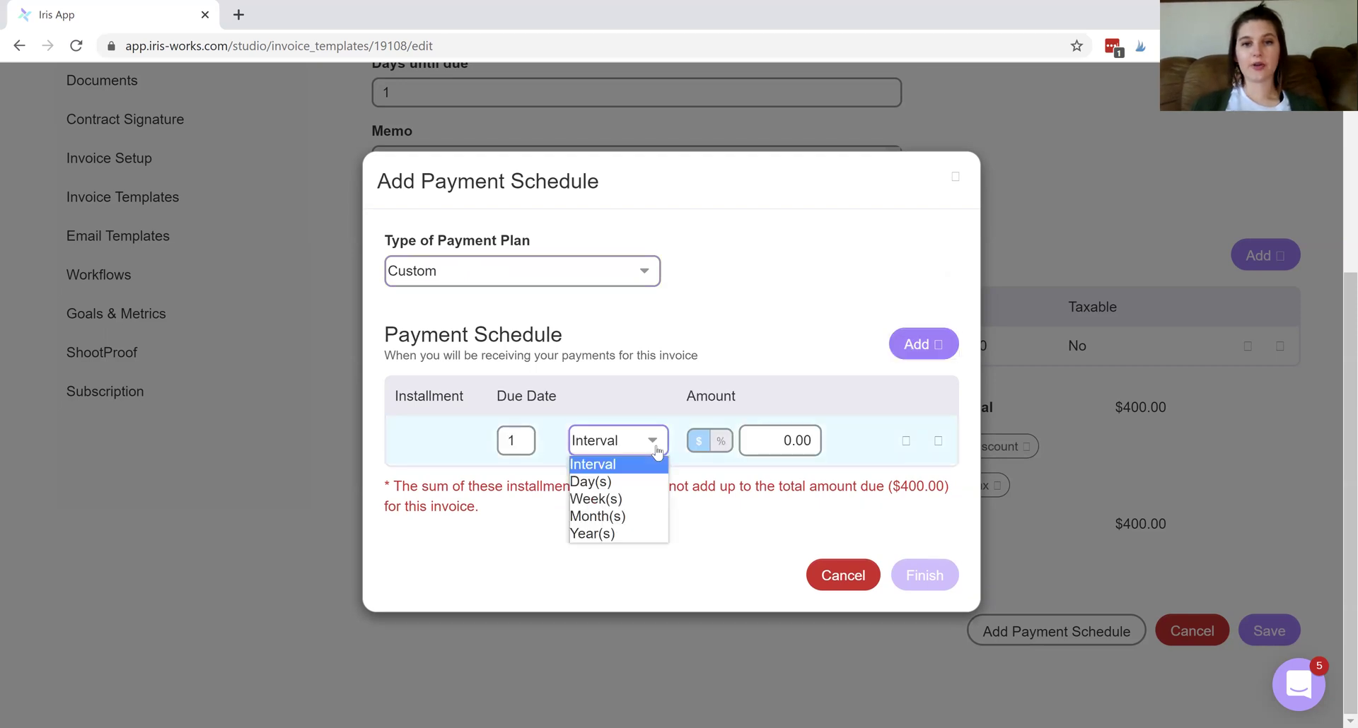
{"action": "left_click", "coordinate": [636, 483]}
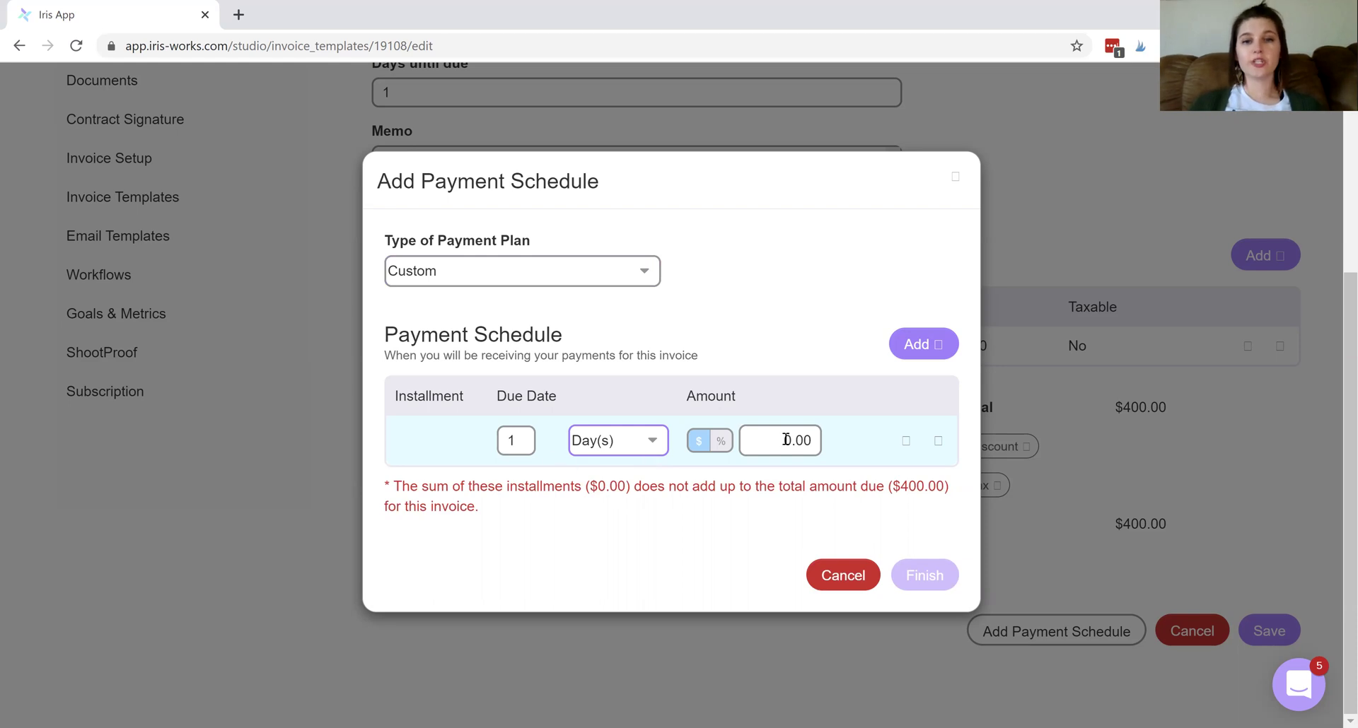
{"action": "left_click", "coordinate": [725, 445]}
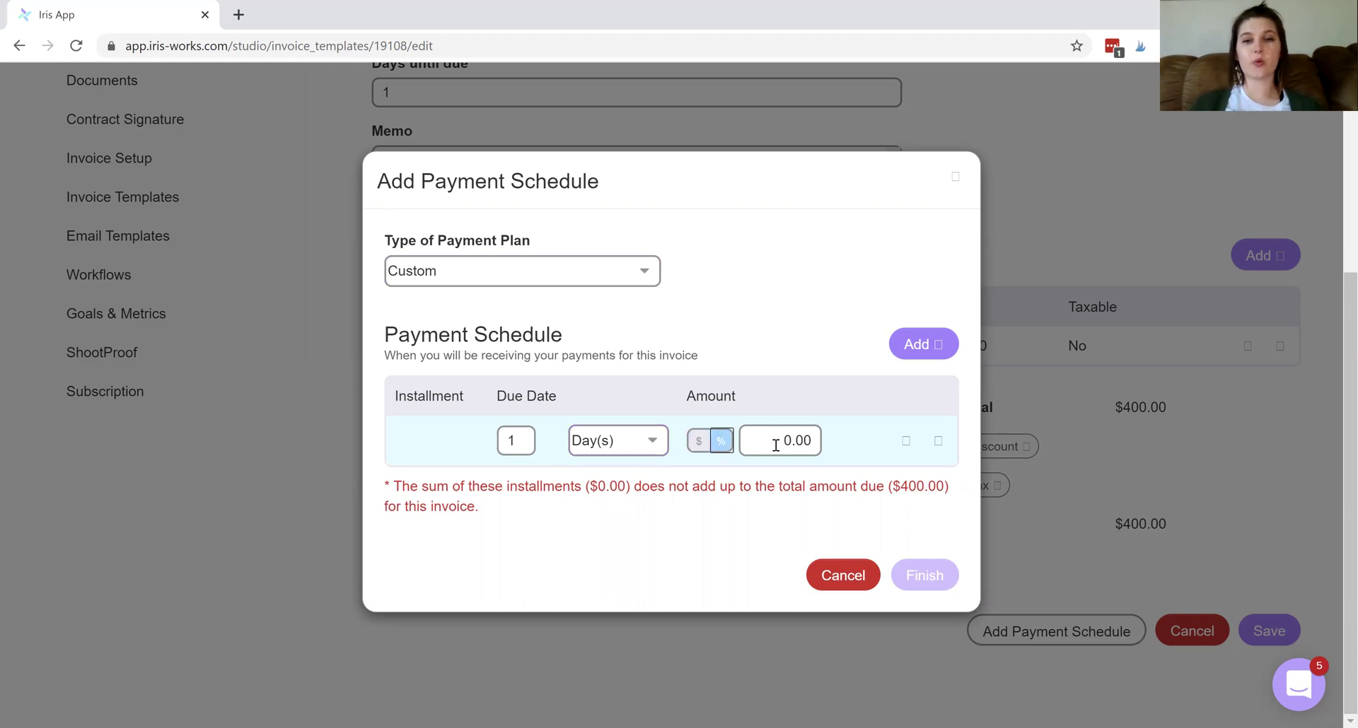
{"action": "left_click_drag", "start_coordinate": [815, 440], "coordinate": [766, 436]}
{"action": "type", "text": "5000"}
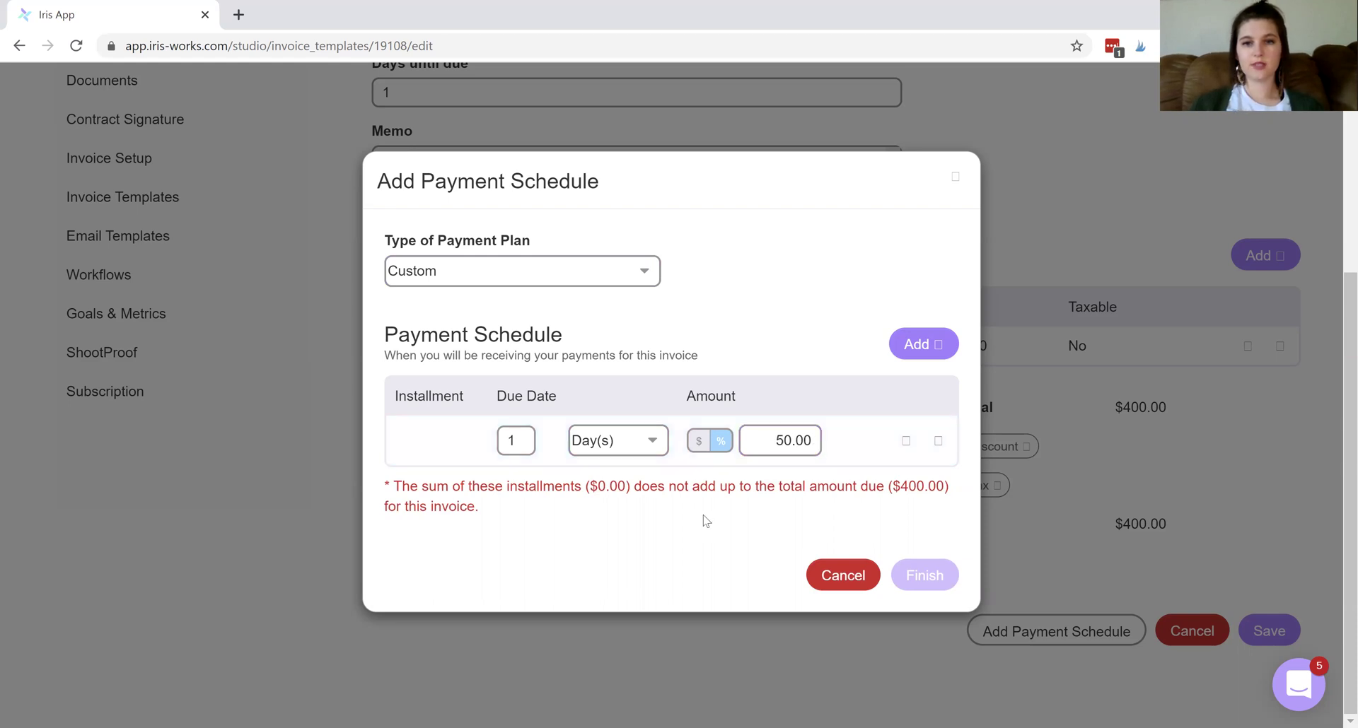
{"action": "left_click", "coordinate": [906, 440]}
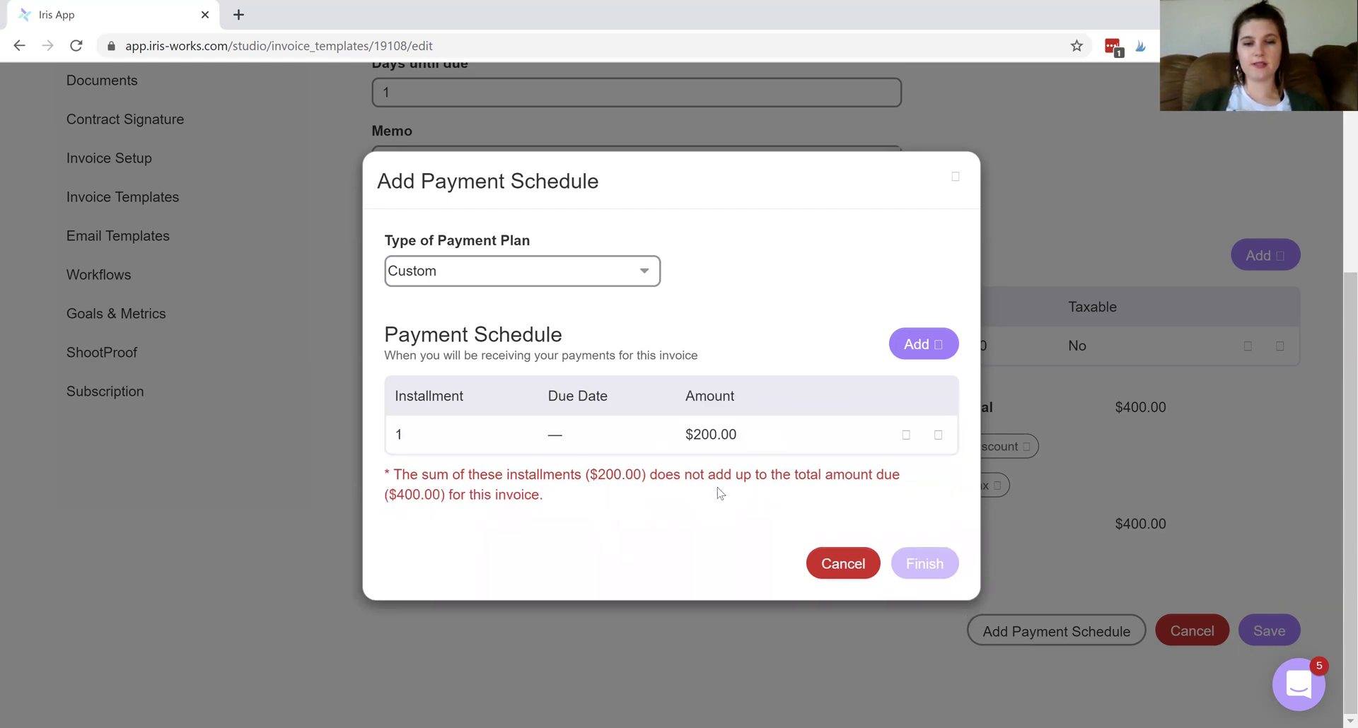
Step: Add a second installment of 50% with a due interval of 1 week and finish the payment schedule
{"action": "left_click", "coordinate": [919, 345]}
{"action": "left_click", "coordinate": [598, 481]}
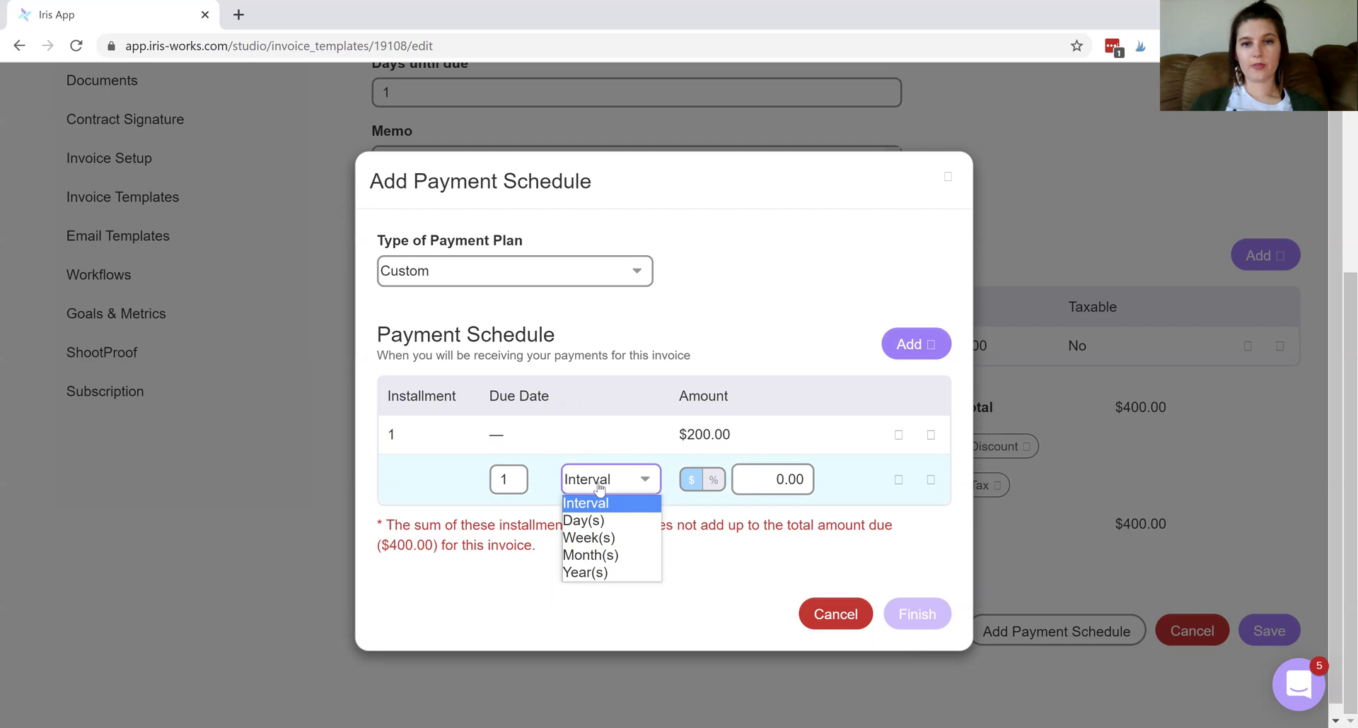
{"action": "left_click", "coordinate": [509, 479]}
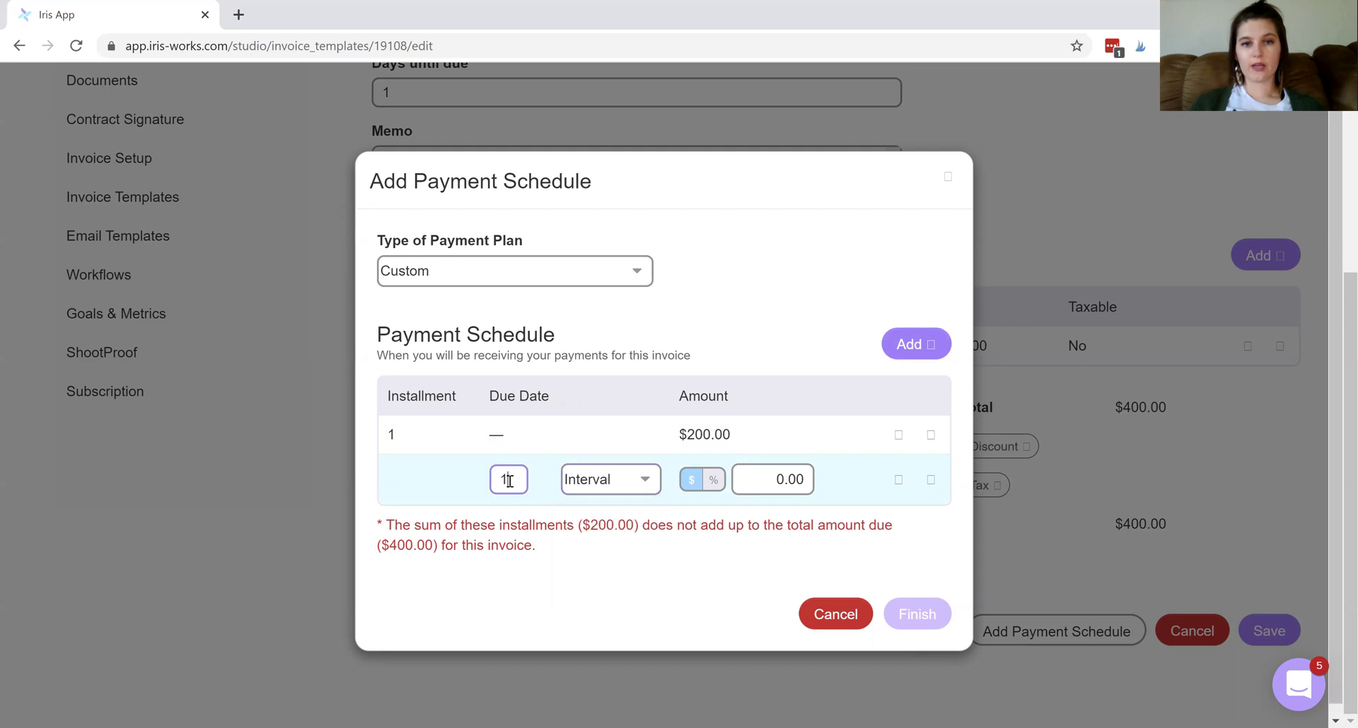
{"action": "left_click", "coordinate": [622, 482]}
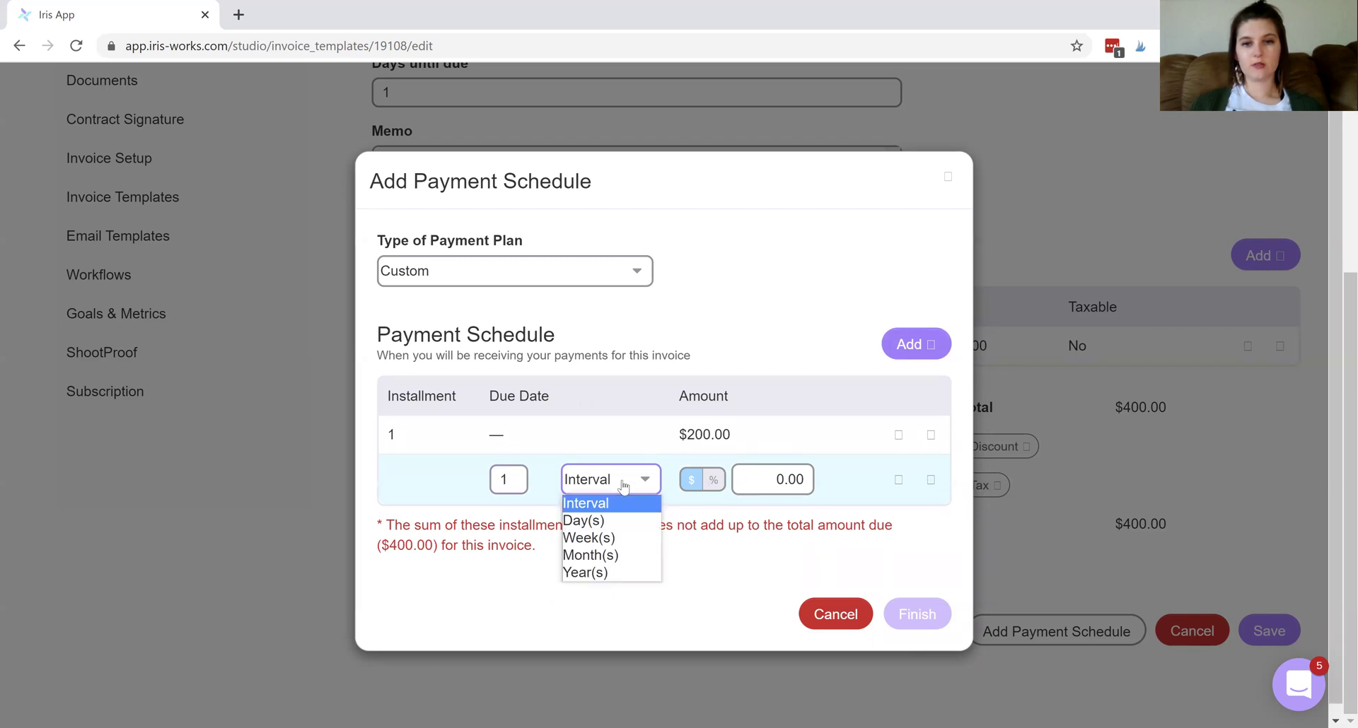
{"action": "left_click", "coordinate": [609, 538]}
{"action": "left_click_drag", "start_coordinate": [806, 481], "coordinate": [766, 482]}
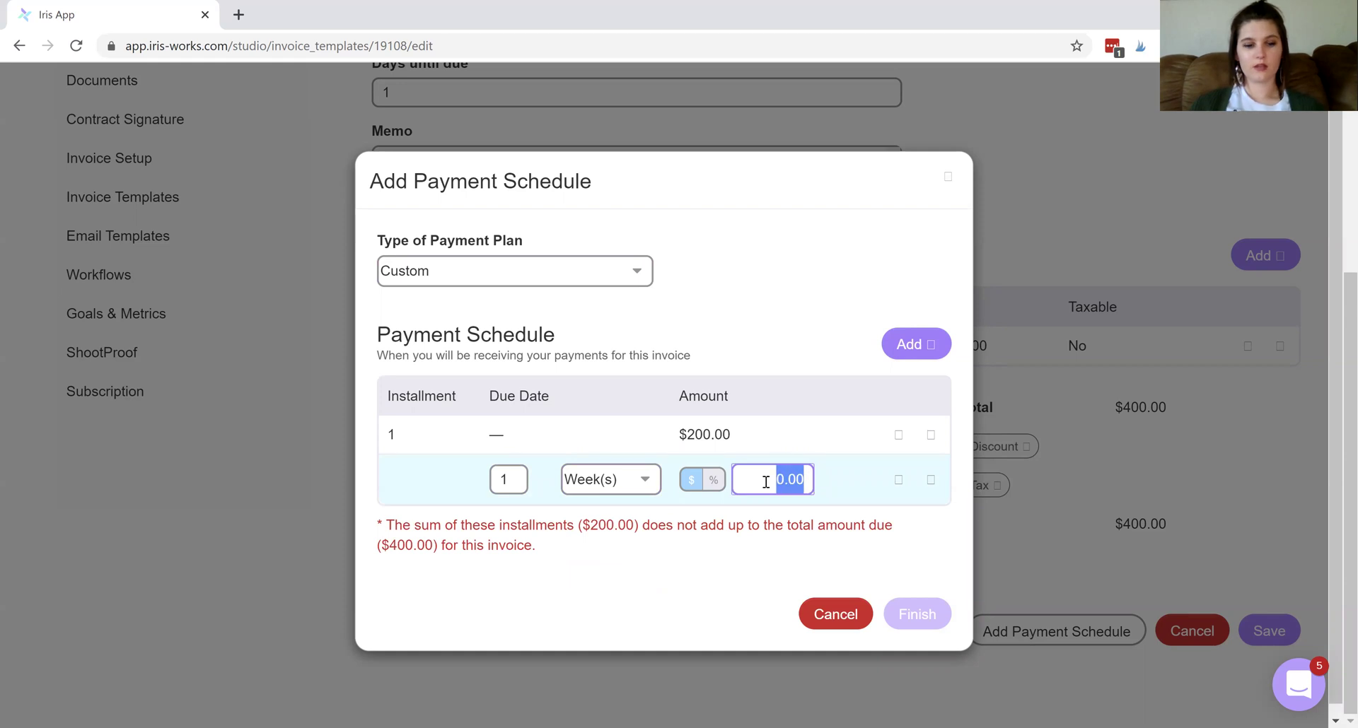
{"action": "left_click", "coordinate": [766, 483]}
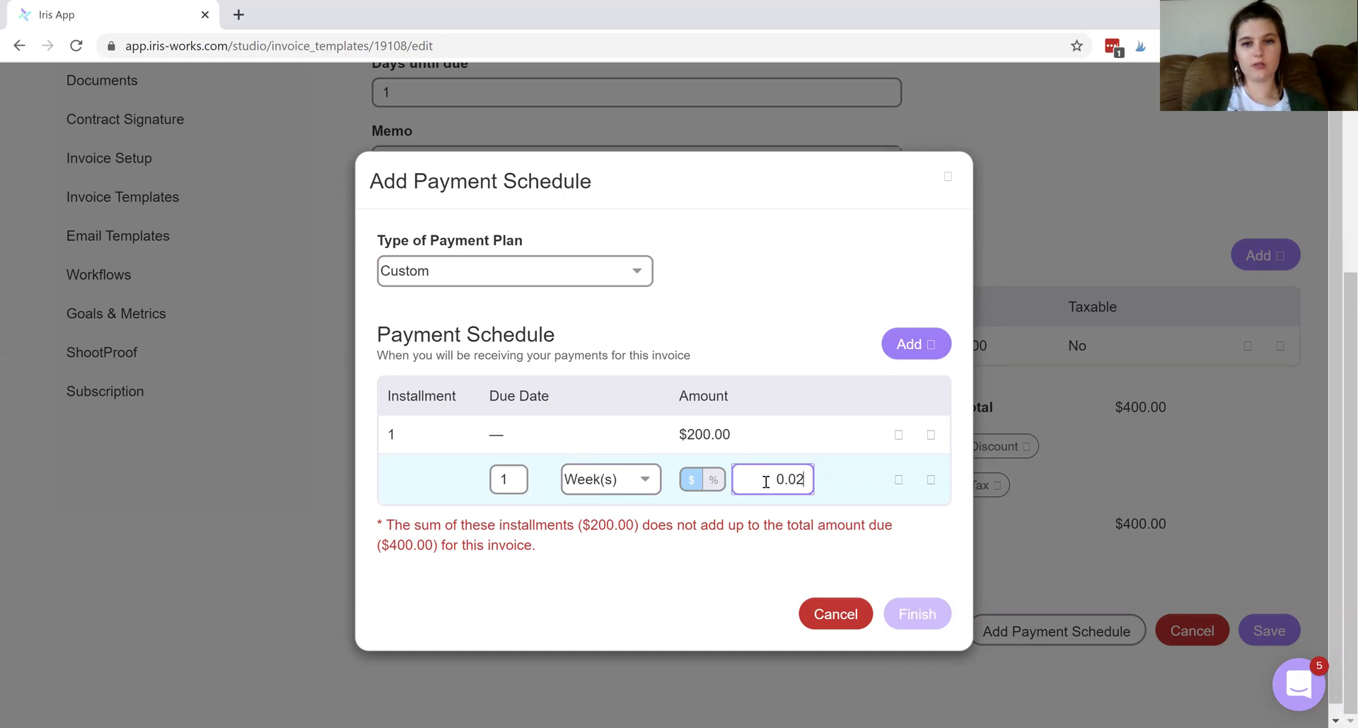
{"action": "left_click", "coordinate": [714, 480]}
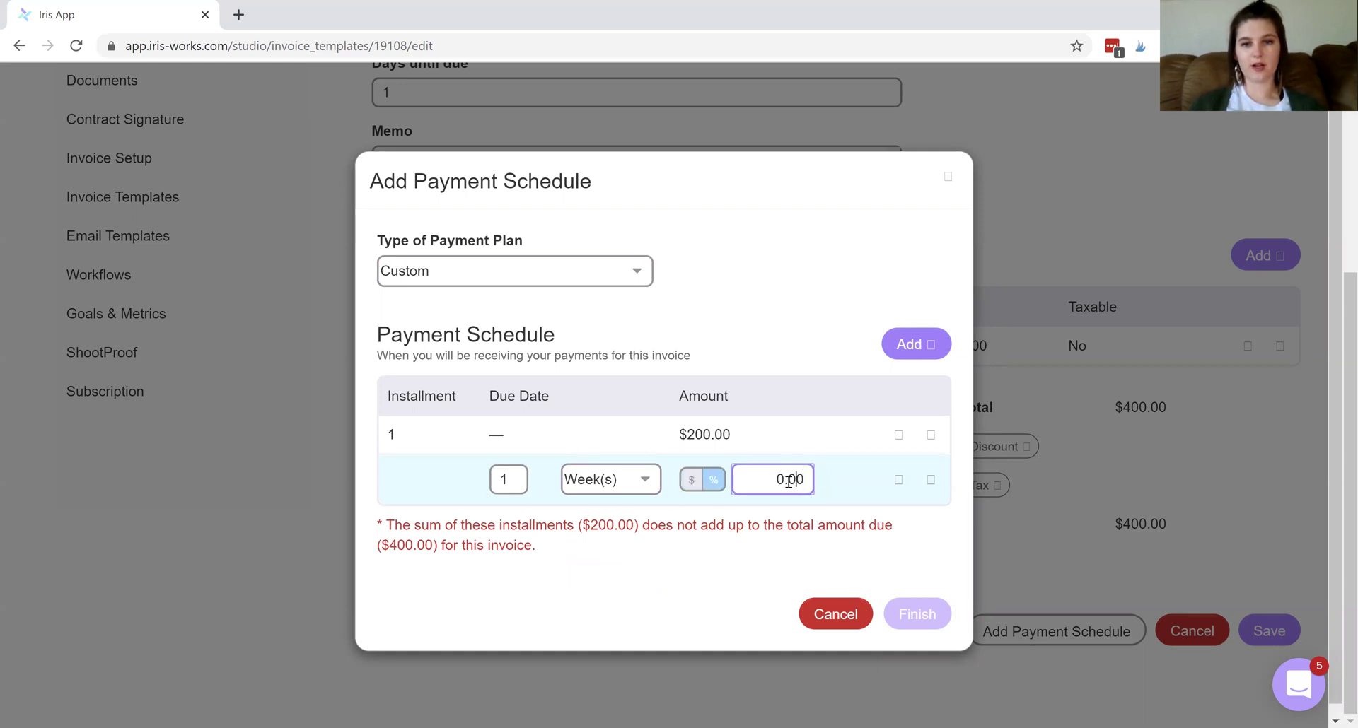
{"action": "left_click_drag", "start_coordinate": [808, 481], "coordinate": [774, 482]}
{"action": "type", "text": "50"}
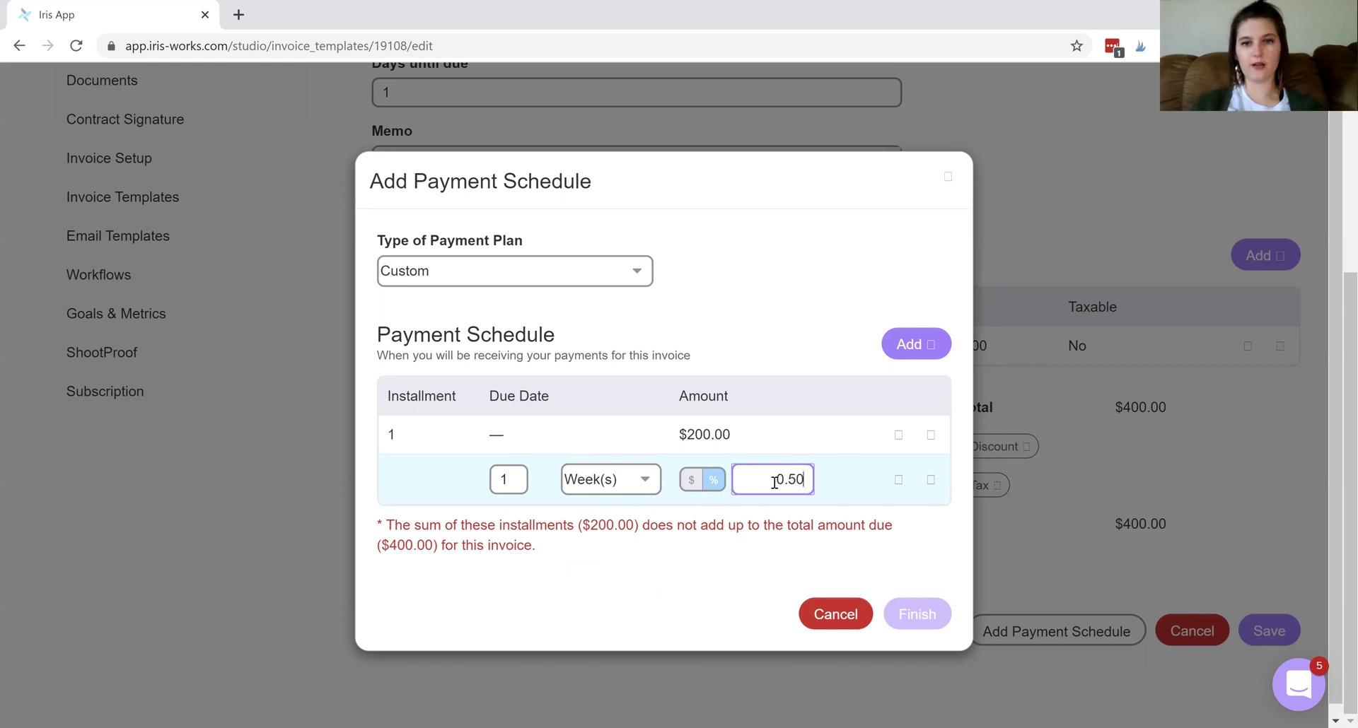
{"action": "type", "text": ".00"}
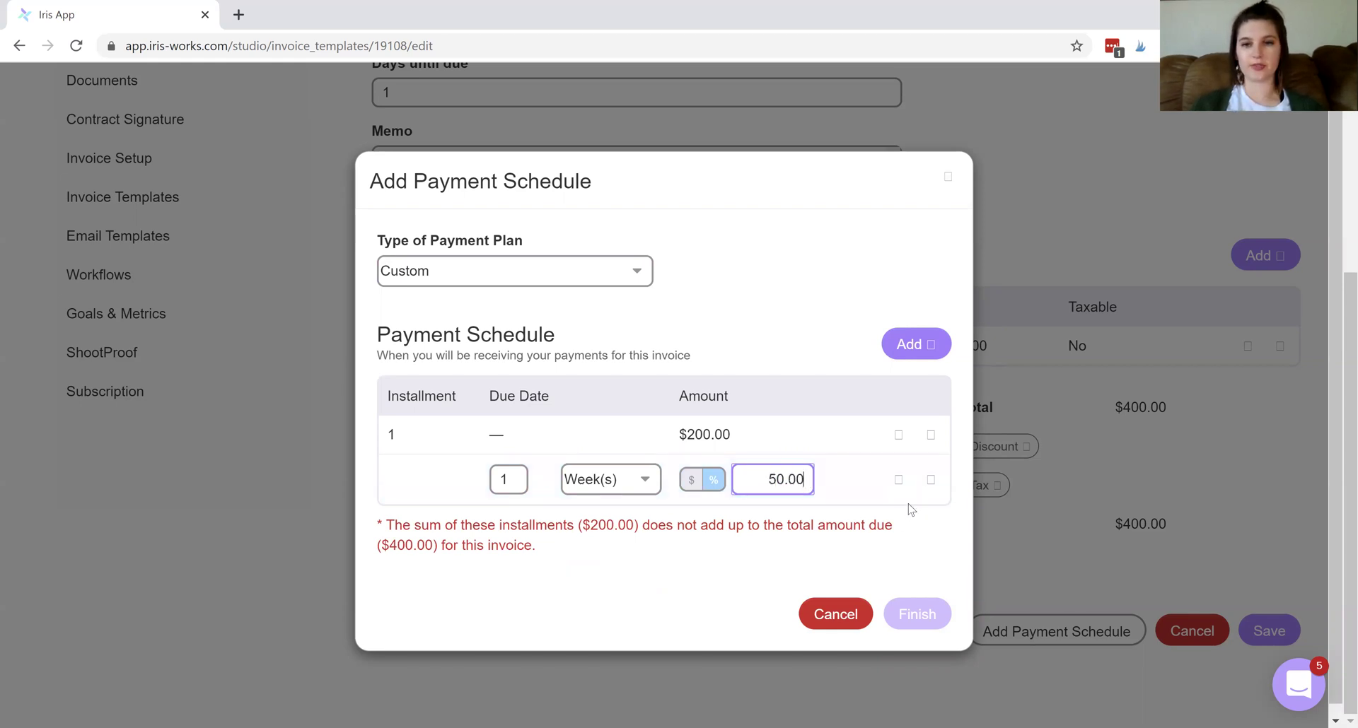
{"action": "left_click", "coordinate": [899, 480]}
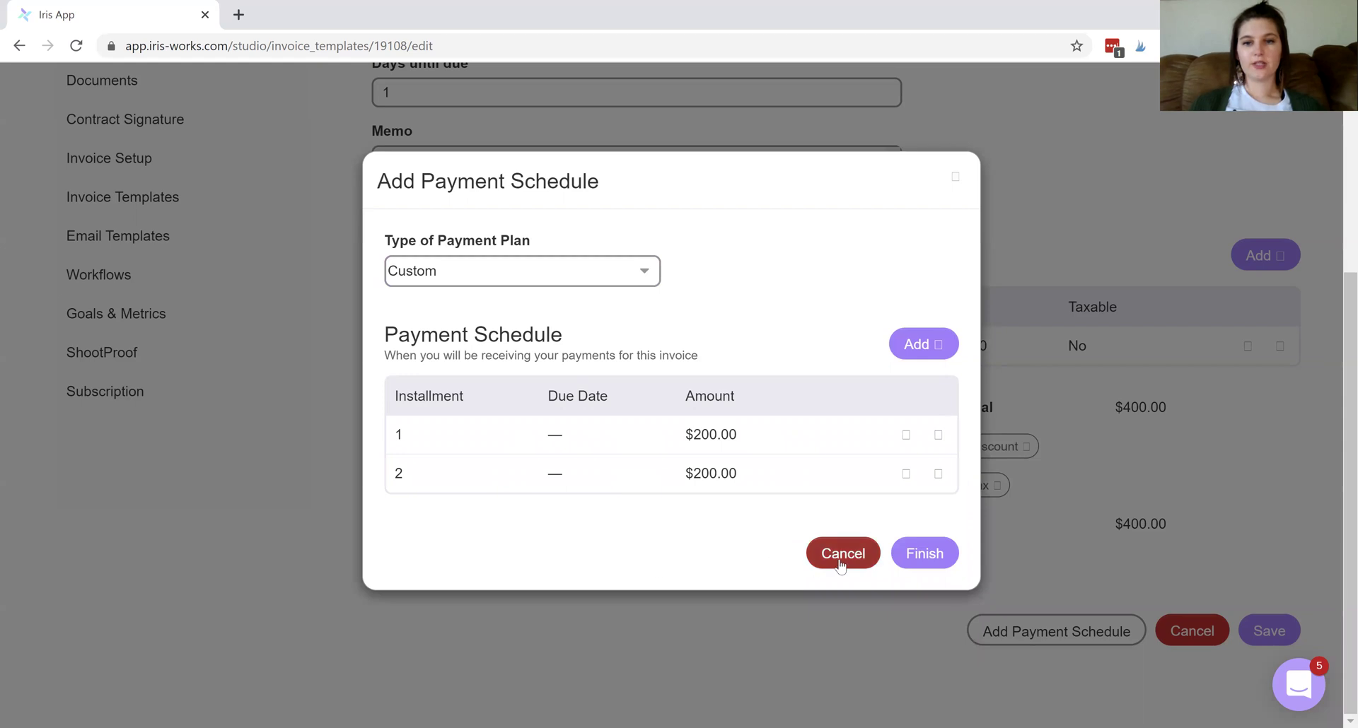
{"action": "left_click", "coordinate": [927, 554]}
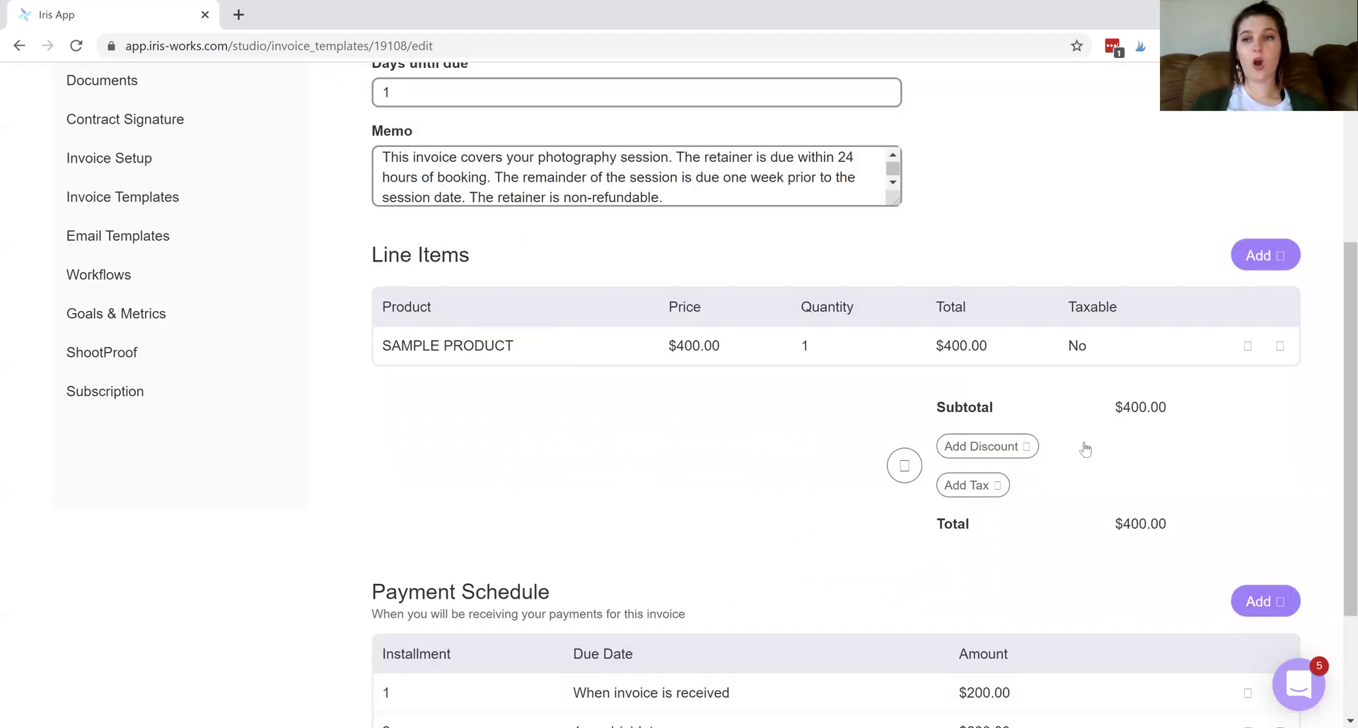
Step: Remove the two-installment payment schedule from the invoice template
{"action": "scroll", "coordinate": [1337, 400], "scroll_direction": "down", "scroll_amount": 3}
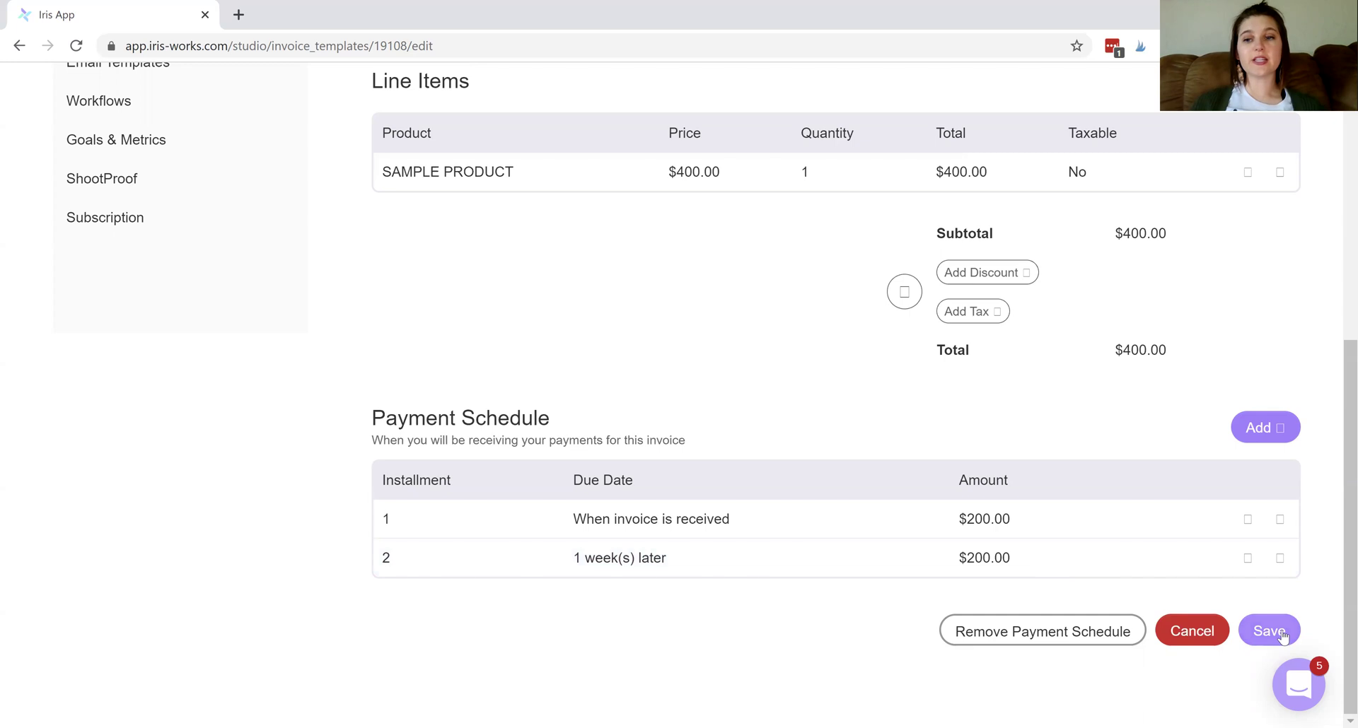
{"action": "left_click", "coordinate": [1269, 631]}
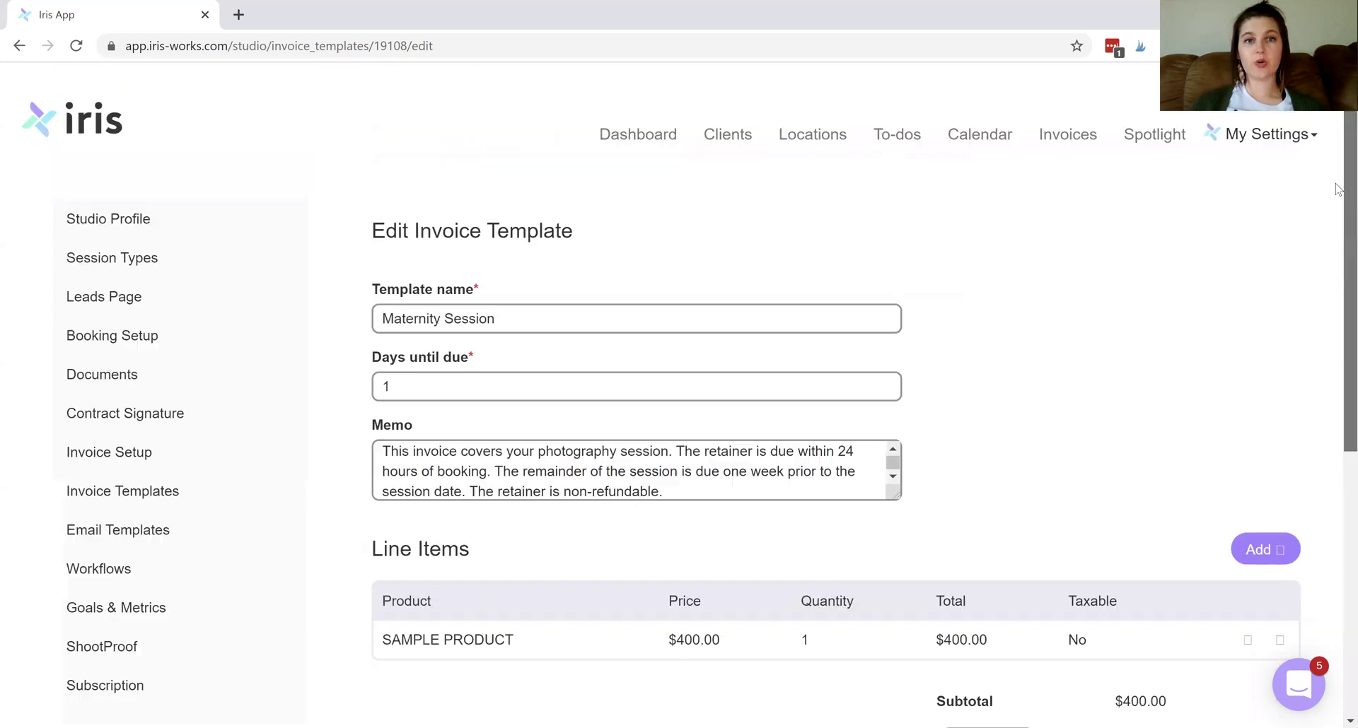
{"action": "scroll", "coordinate": [1337, 333], "scroll_direction": "down", "scroll_amount": 6}
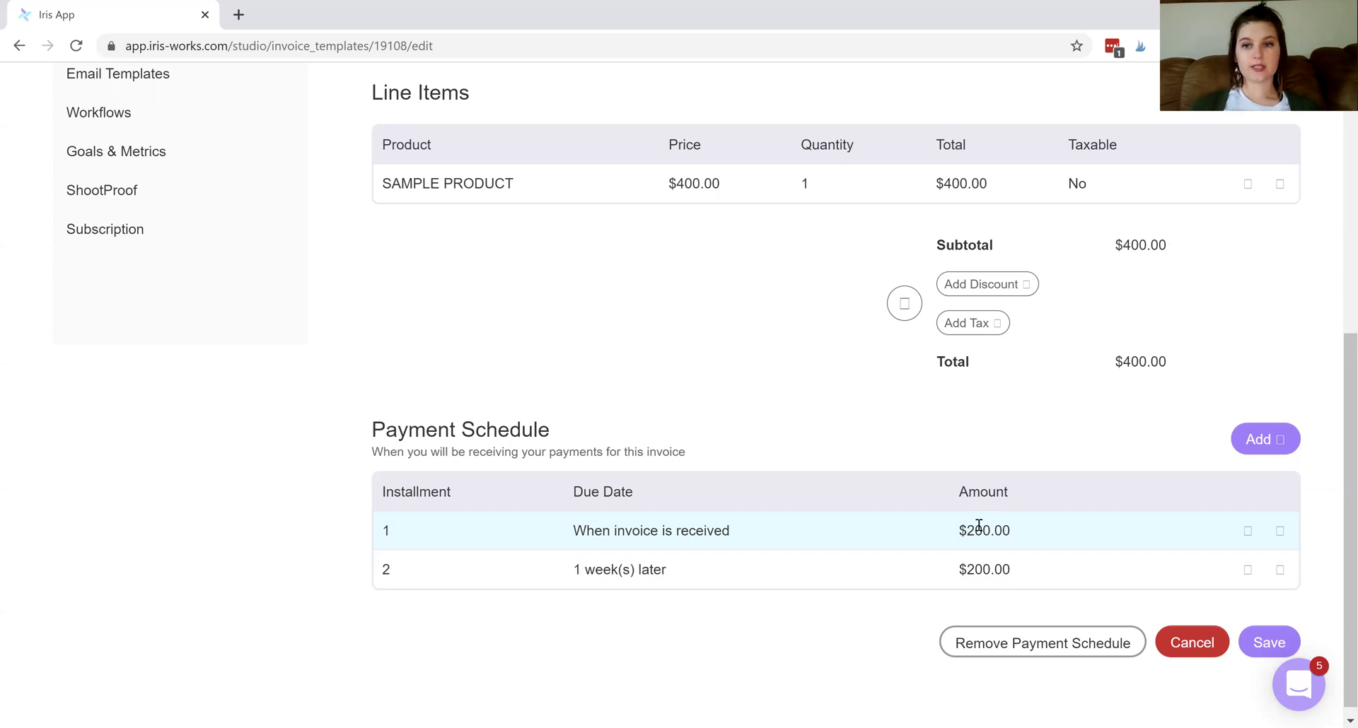
{"action": "left_click", "coordinate": [1004, 643]}
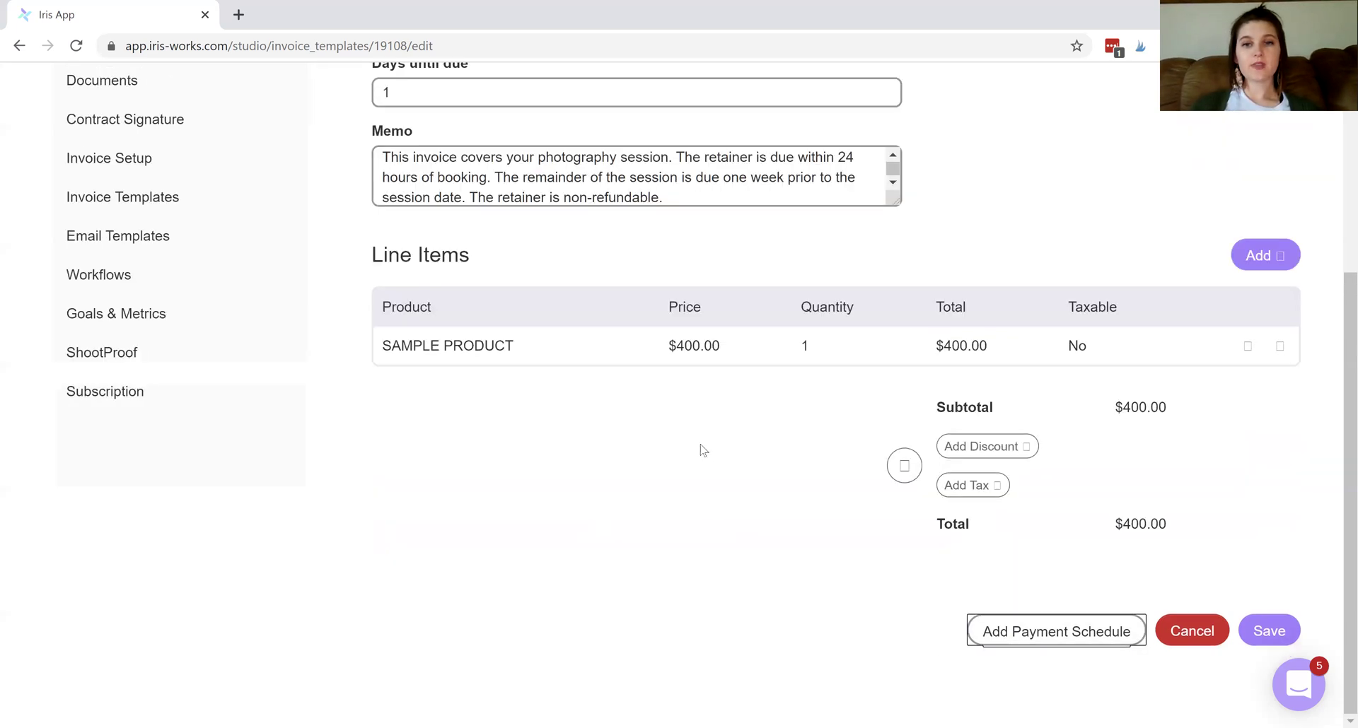
Step: Rename the invoice template from Maternity Session to "Session Retainer"
{"action": "left_click_drag", "start_coordinate": [1347, 415], "coordinate": [1337, 114]}
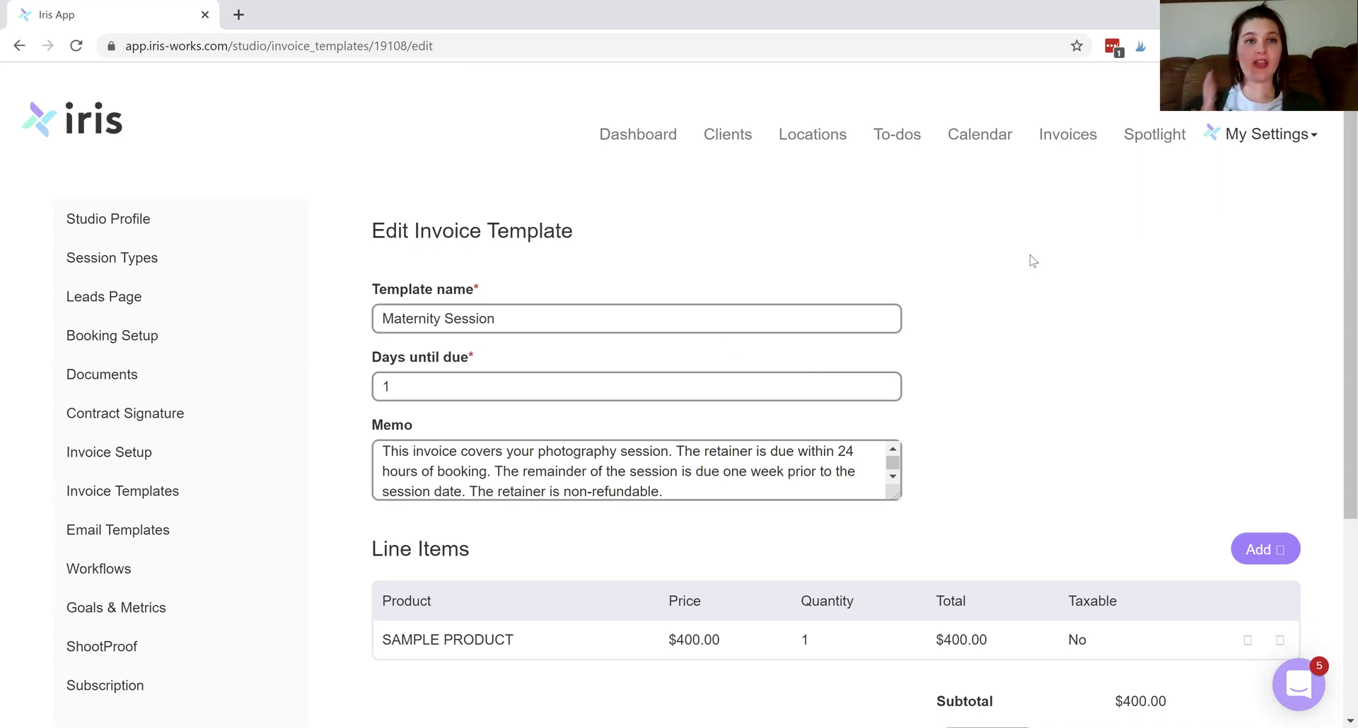
{"action": "left_click_drag", "start_coordinate": [527, 320], "coordinate": [368, 326]}
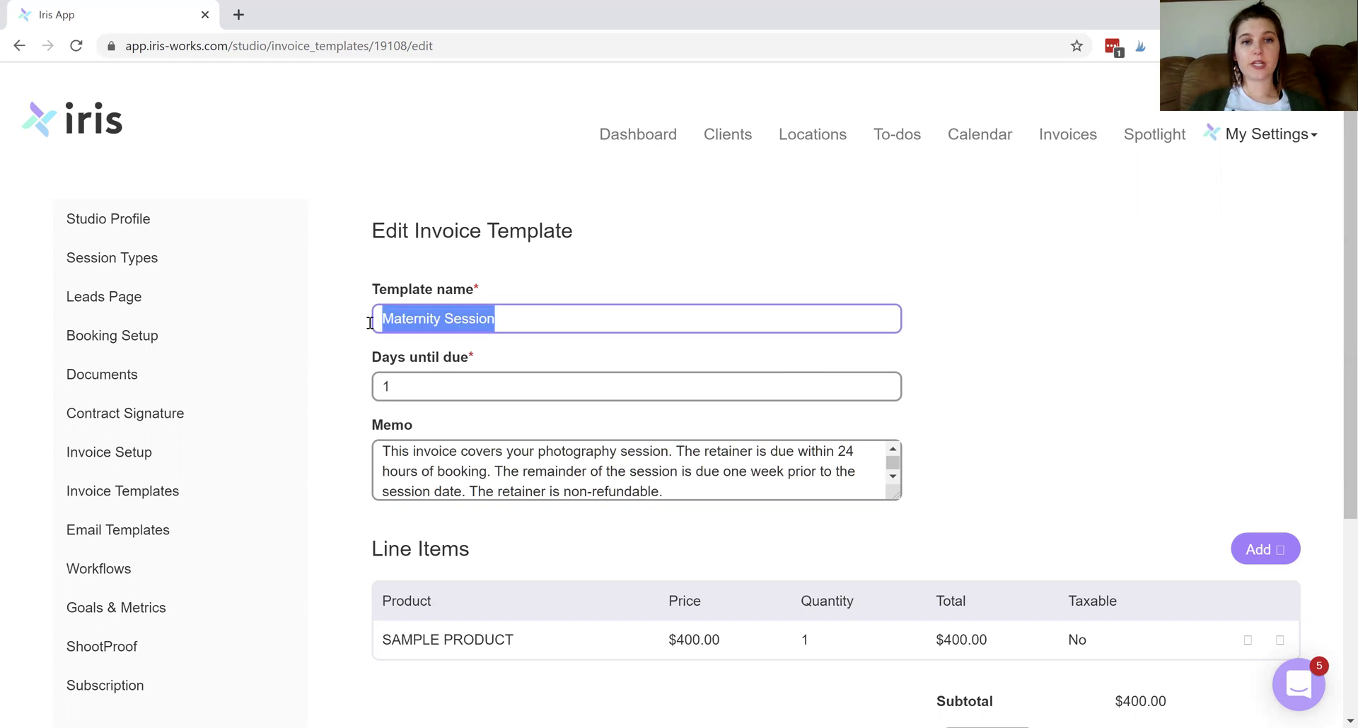
{"action": "type", "text": "Session "}
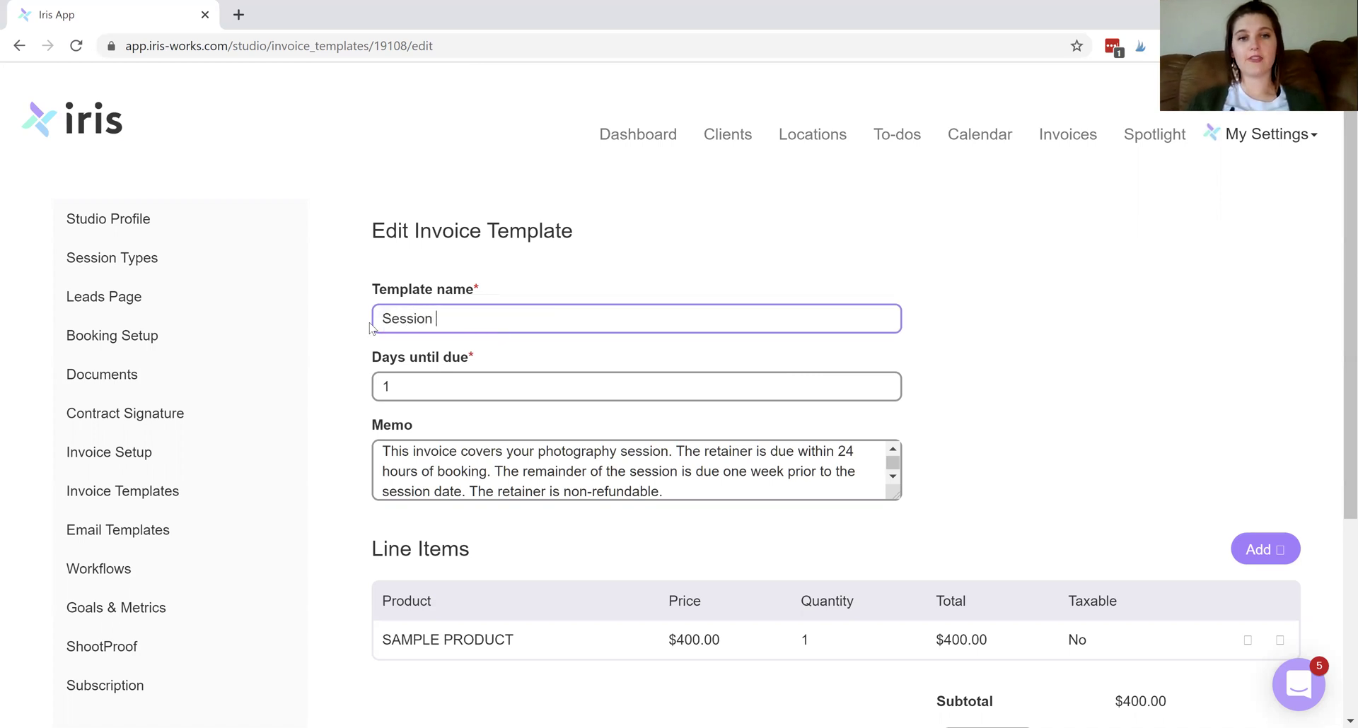
{"action": "type", "text": "Retainer"}
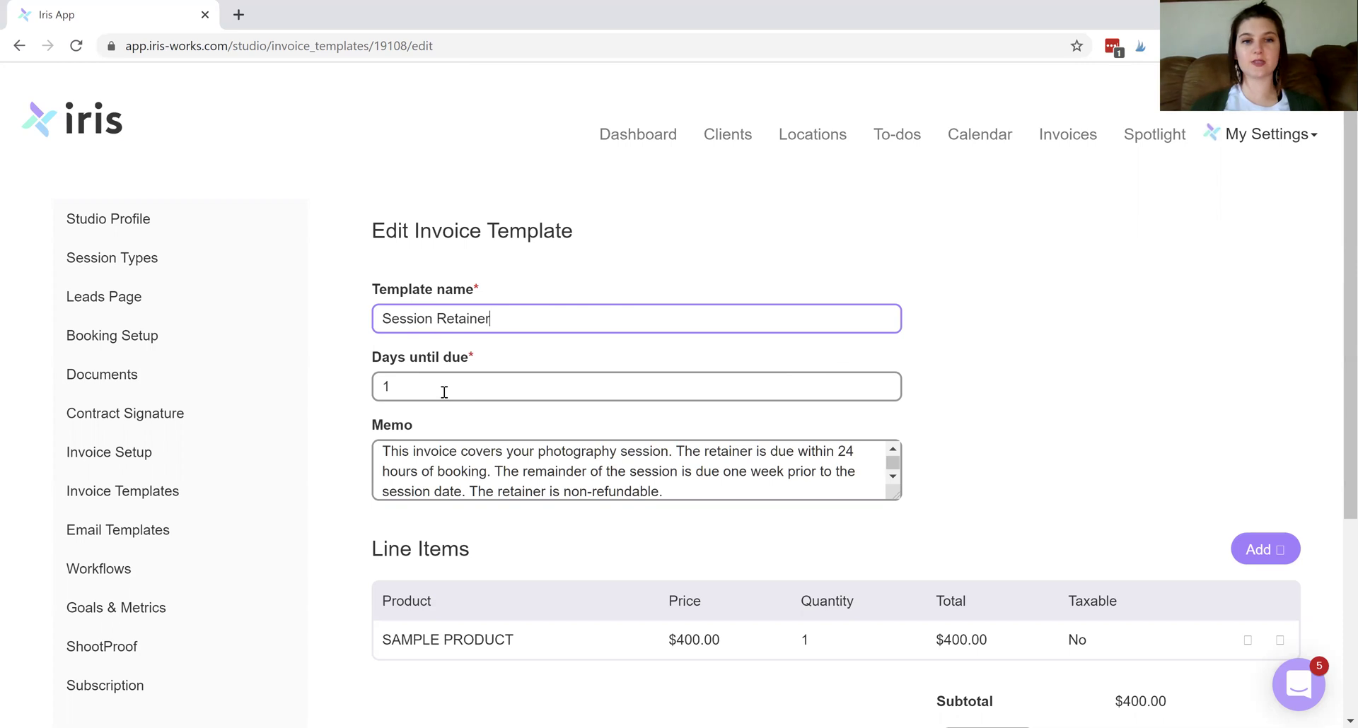
Step: Replace the template's memo with "This invoice covers your non-refundable retainer fee to secure your date on my calendar."
{"action": "left_click_drag", "start_coordinate": [690, 493], "coordinate": [337, 443]}
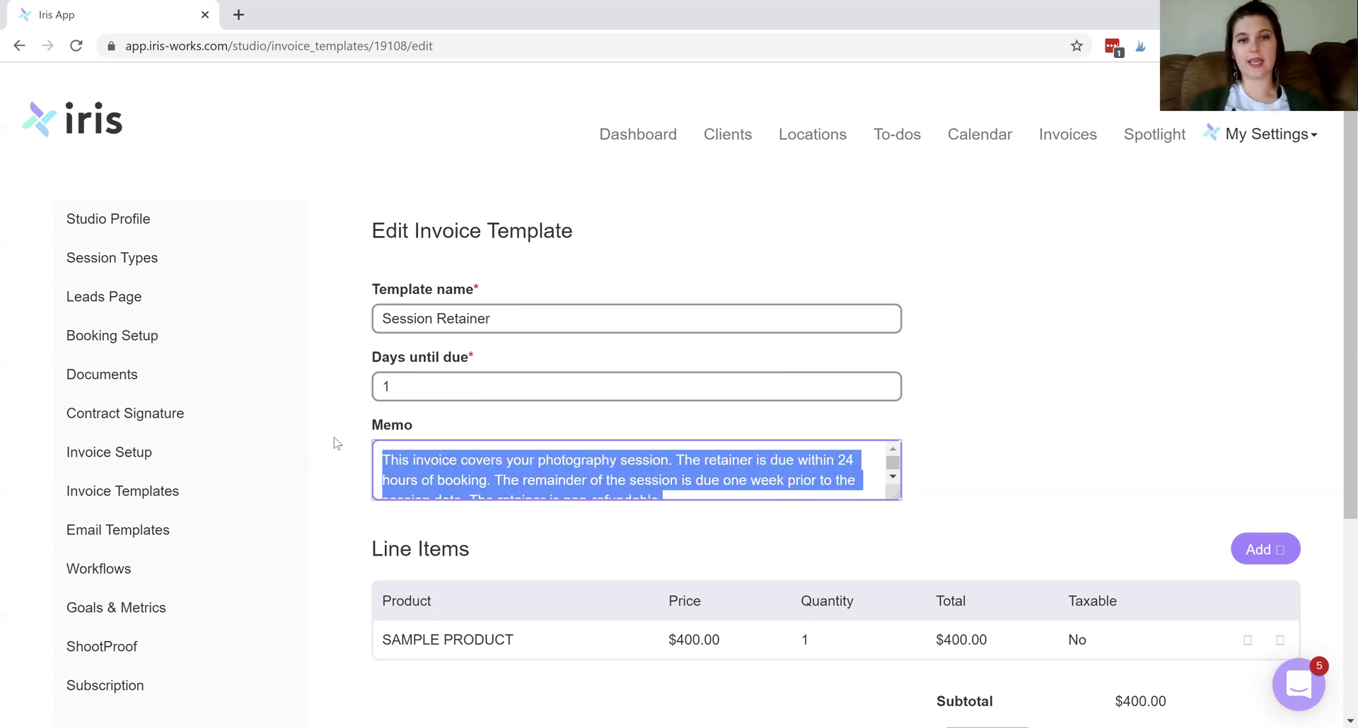
{"action": "type", "text": "This invoice covers "}
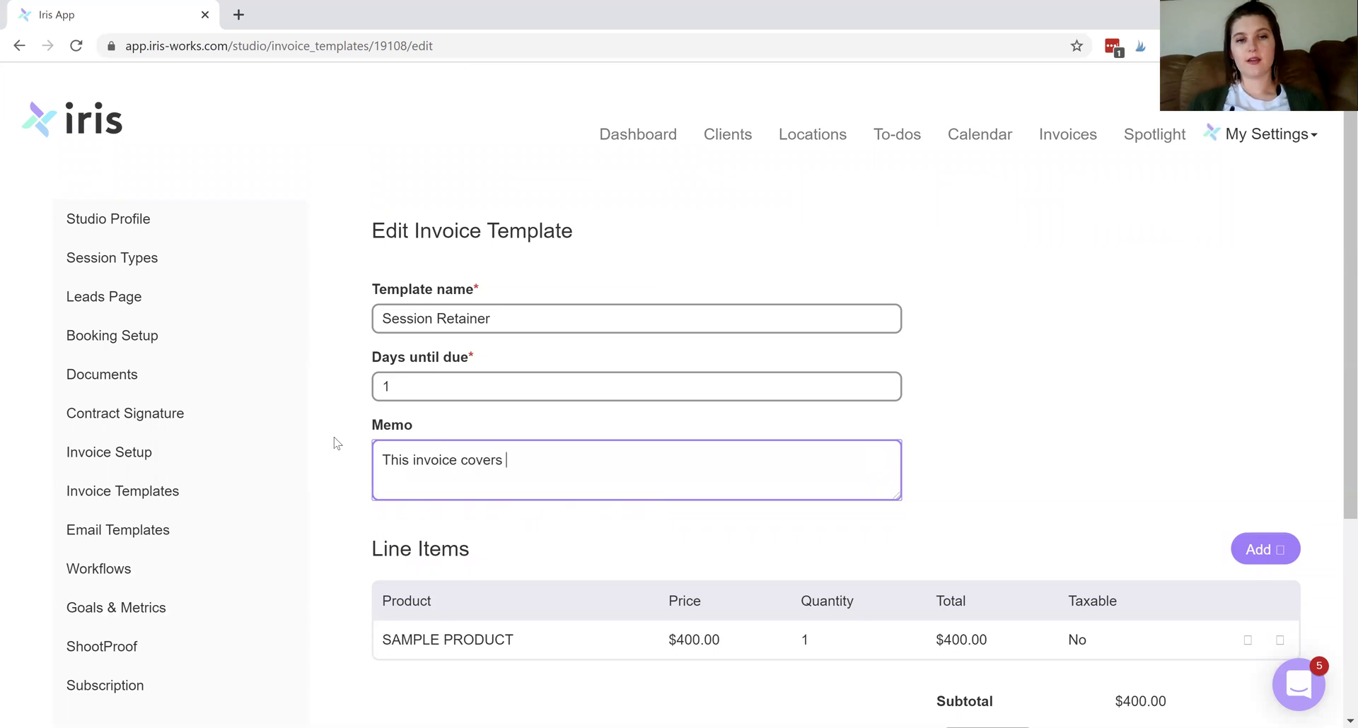
{"action": "type", "text": "your "}
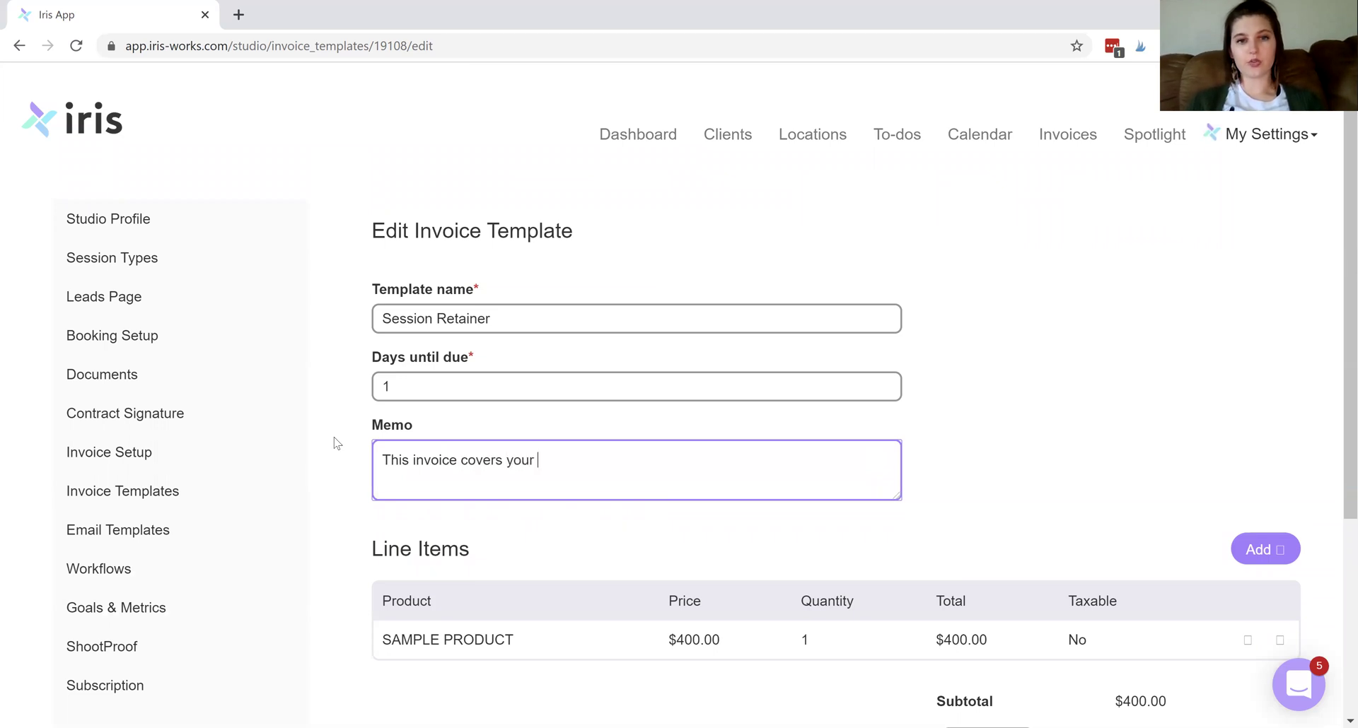
{"action": "type", "text": "non-redunant"}
{"action": "key", "text": "BackSpace"}
{"action": "key", "text": "BackSpace"}
{"action": "key", "text": "BackSpace"}
{"action": "key", "text": "BackSpace"}
{"action": "key", "text": "BackSpace"}
{"action": "key", "text": "BackSpace"}
{"action": "type", "text": "funda"}
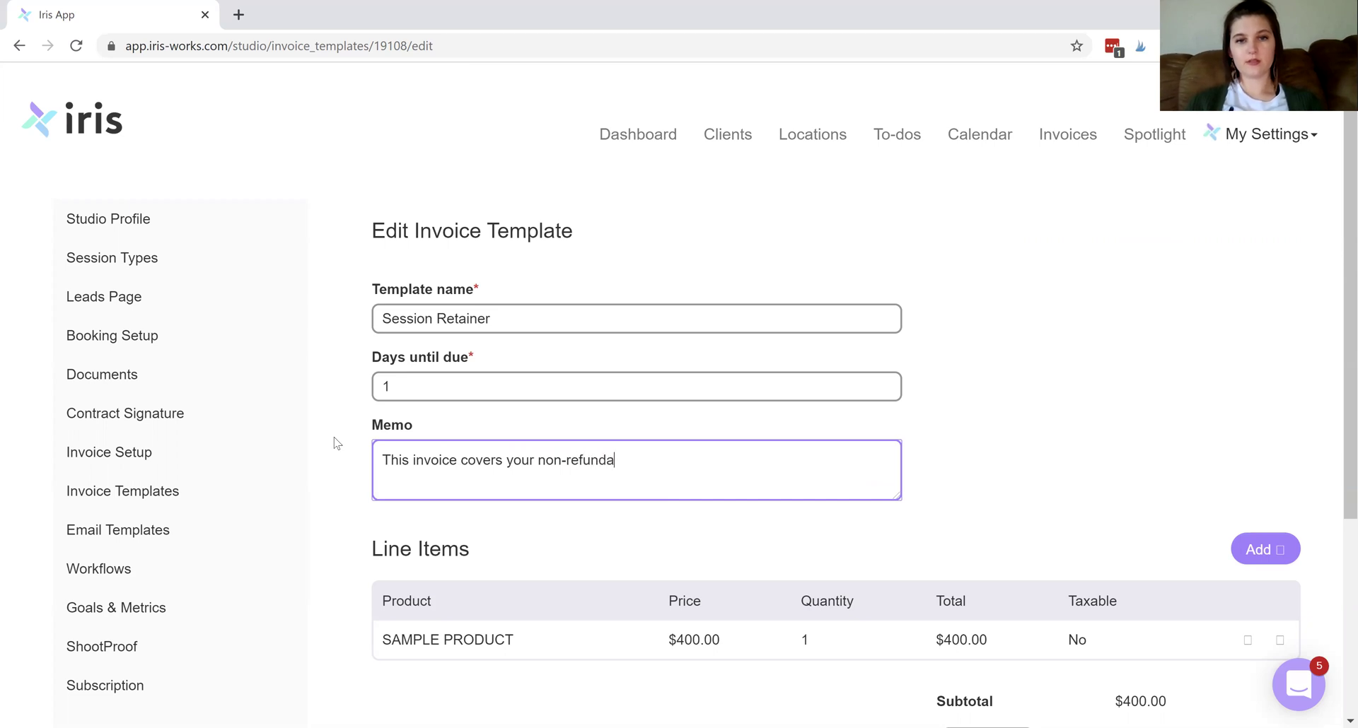
{"action": "type", "text": "ble retainer fee to secur"}
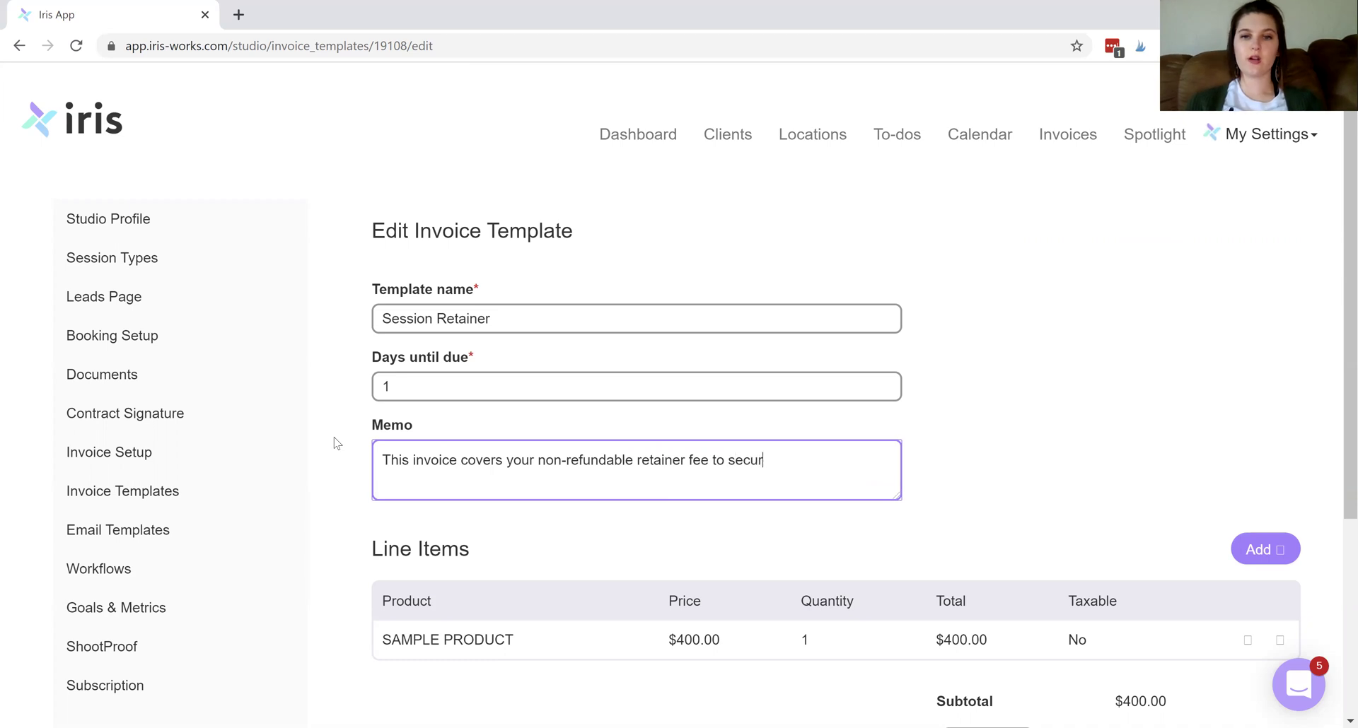
{"action": "type", "text": "e your date on my calendar."}
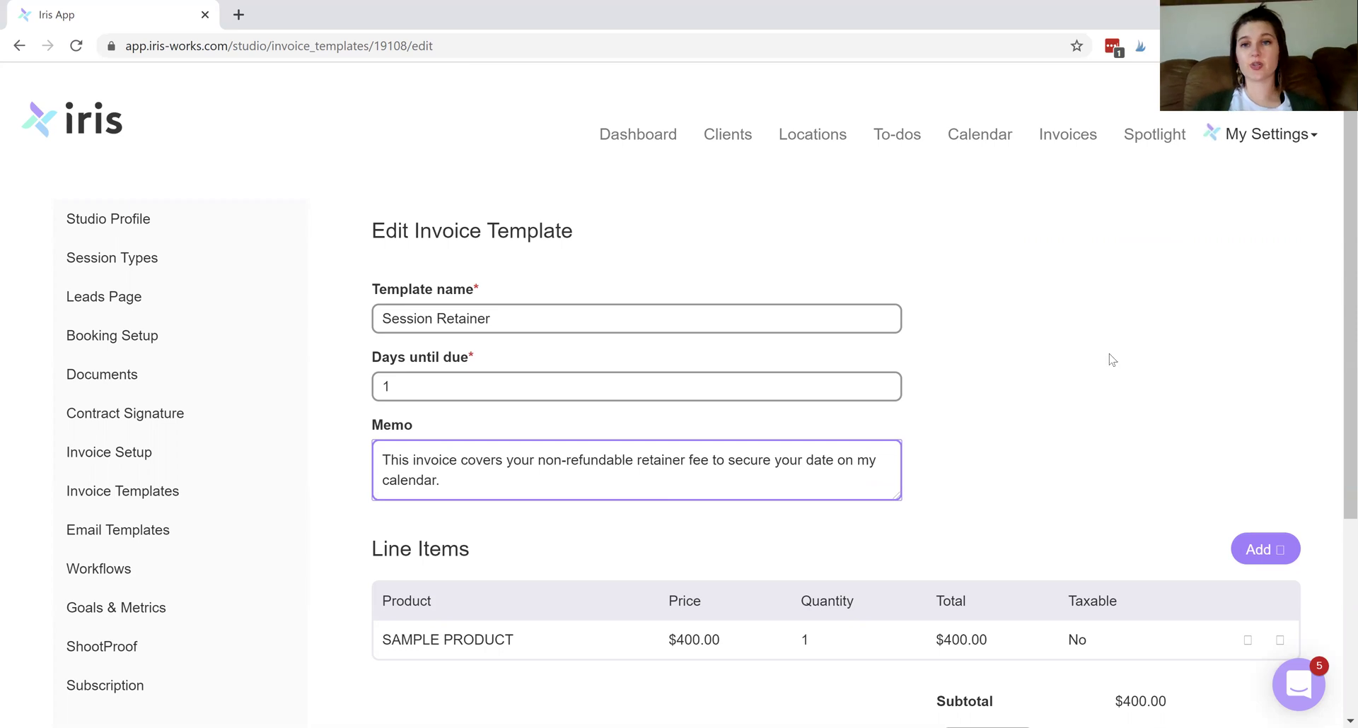
{"action": "scroll", "coordinate": [714, 424], "scroll_direction": "down", "scroll_amount": 3}
{"action": "left_click", "coordinate": [483, 418]}
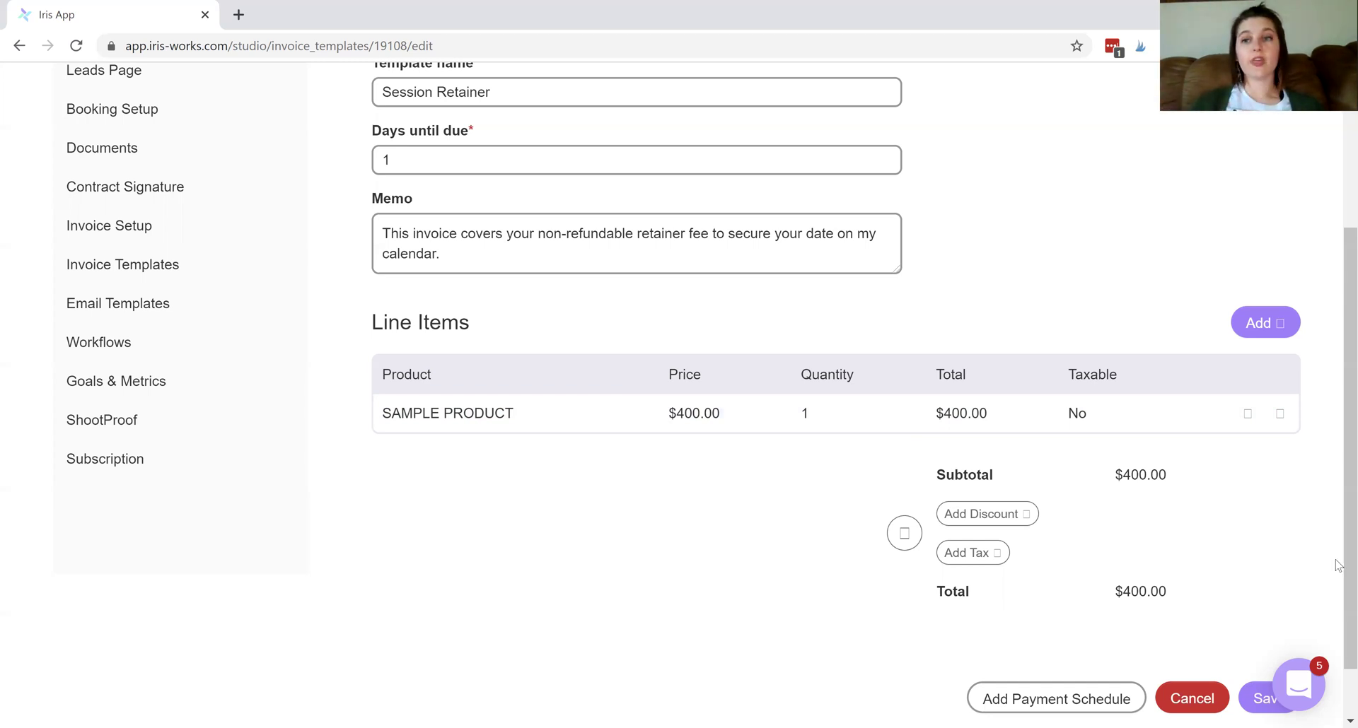
Step: Rename the invoice template to "Session Remainder"
{"action": "scroll", "coordinate": [1337, 537], "scroll_direction": "up", "scroll_amount": 3}
{"action": "left_click_drag", "start_coordinate": [529, 258], "coordinate": [327, 274]}
{"action": "type", "text": "Session"}
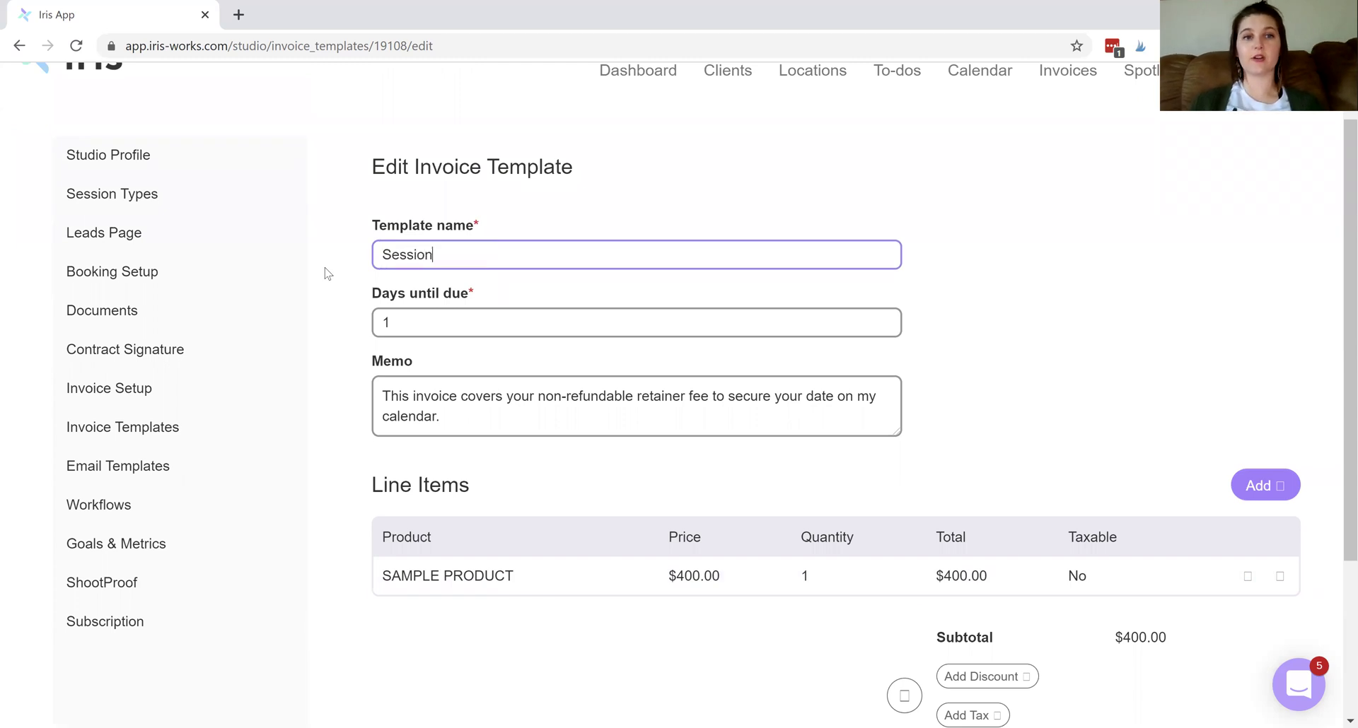
{"action": "type", "text": " Reamainder"}
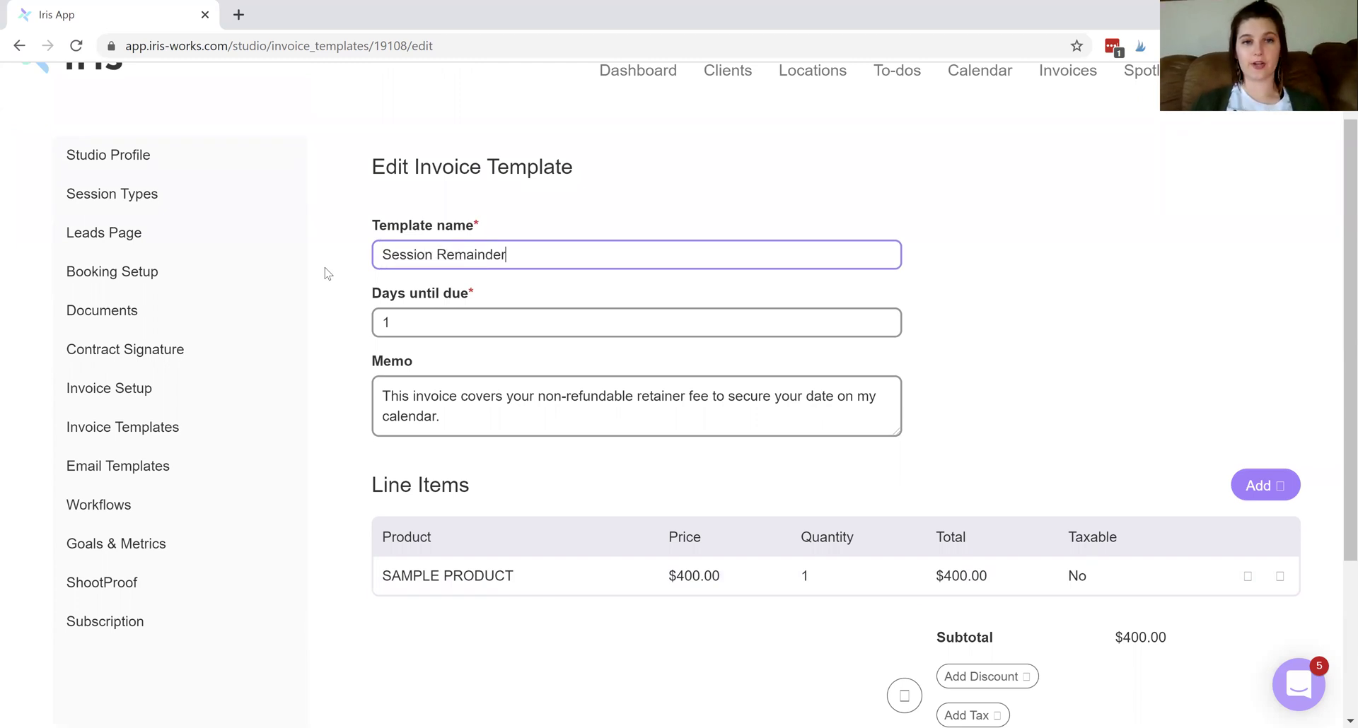
Step: Reword the memo to "This invoice covers the remaining session fee and is due one week prior to your session date."
{"action": "left_click", "coordinate": [472, 422]}
{"action": "left_click_drag", "start_coordinate": [491, 420], "coordinate": [507, 397]}
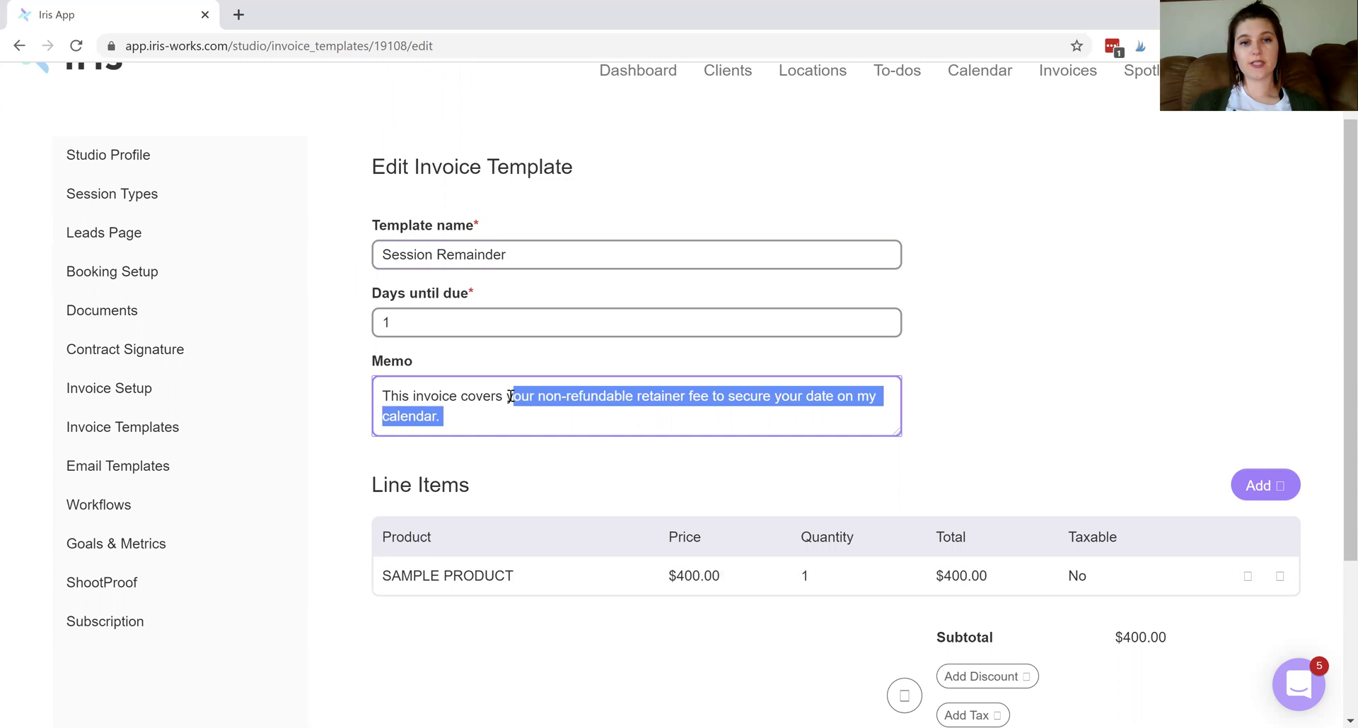
{"action": "key", "text": "BackSpace"}
{"action": "type", "text": "your"}
{"action": "key", "text": "BackSpace"}
{"action": "key", "text": "BackSpace"}
{"action": "key", "text": "BackSpace"}
{"action": "key", "text": "BackSpace"}
{"action": "type", "text": "the remaining session fee and is ude"}
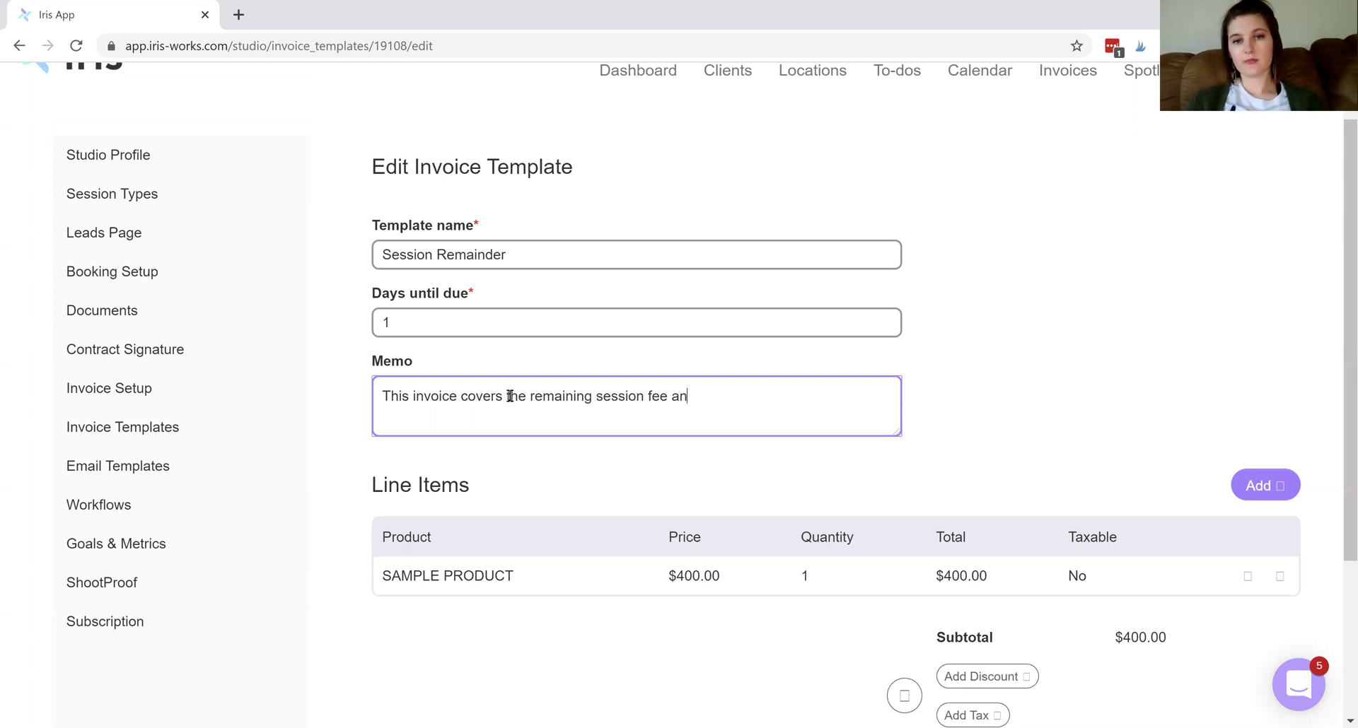
{"action": "key", "text": "BackSpace"}
{"action": "key", "text": "BackSpace"}
{"action": "key", "text": "BackSpace"}
{"action": "key", "text": "BackSpace"}
{"action": "type", "text": "due "}
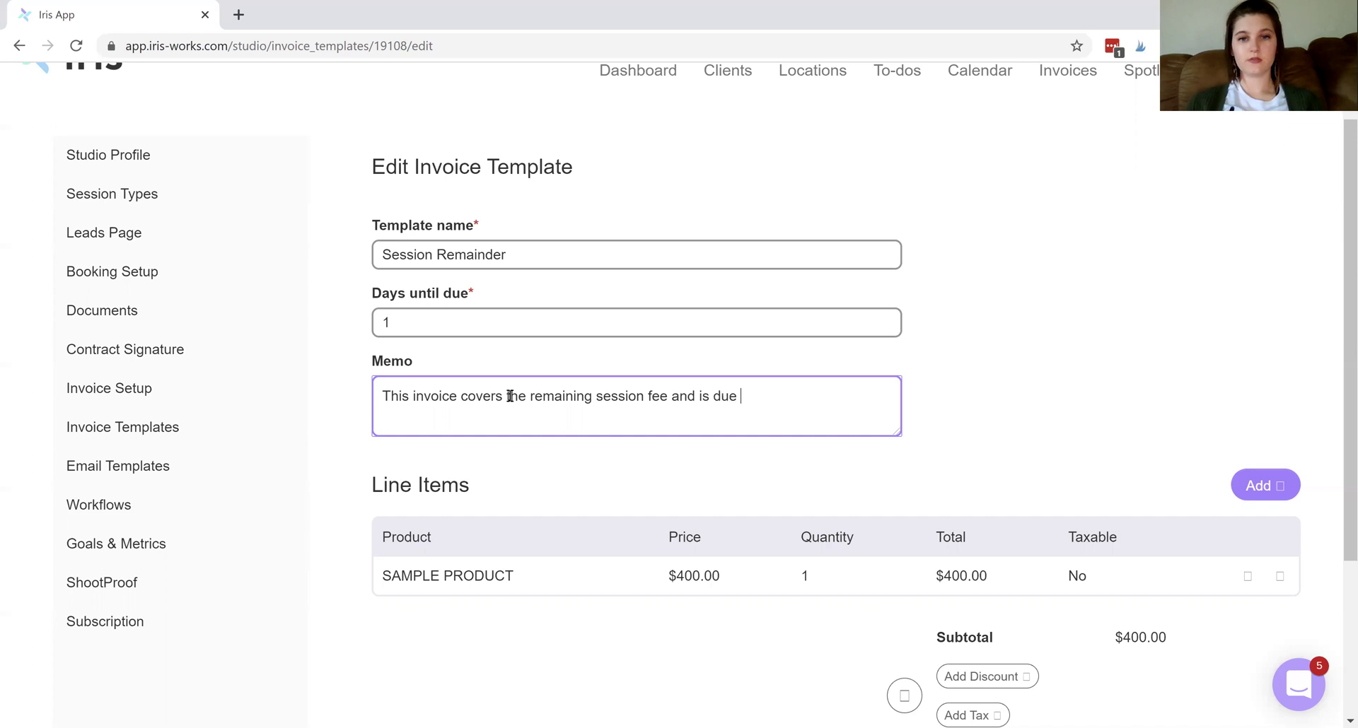
{"action": "type", "text": "one week prior to"}
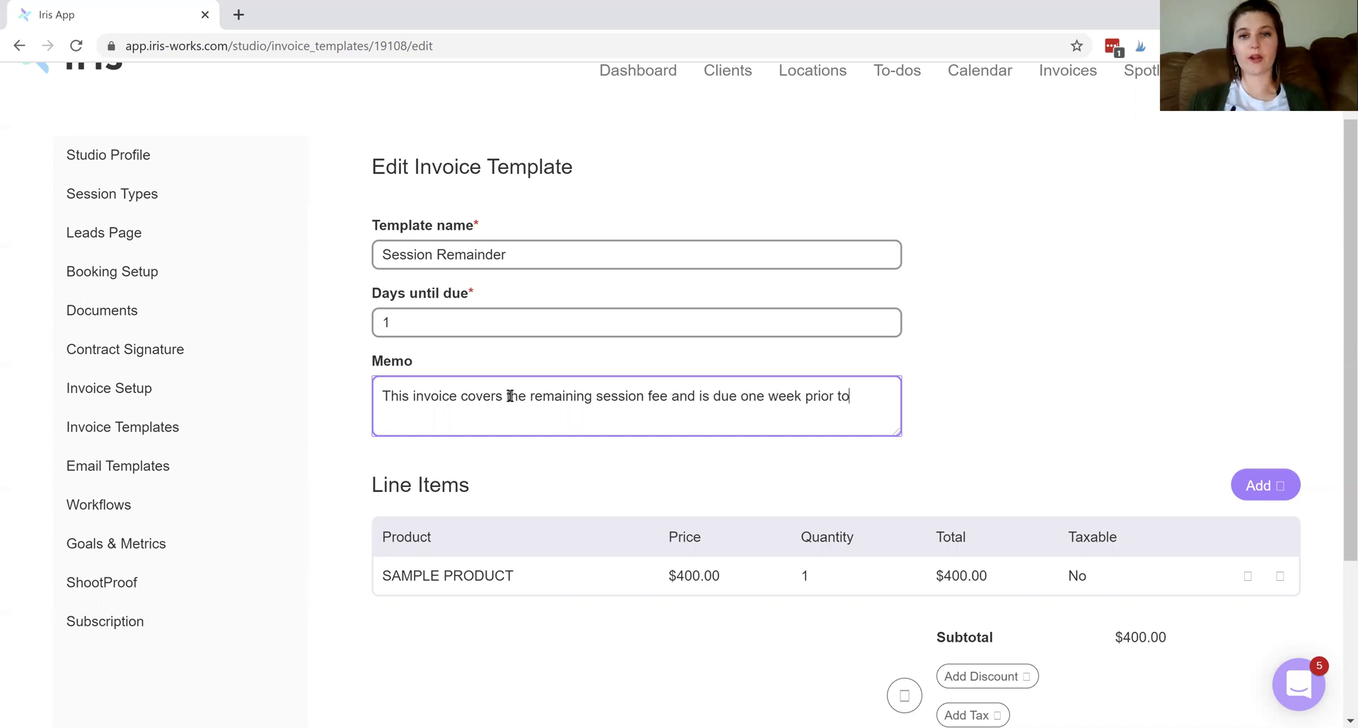
{"action": "type", "text": " your session date."}
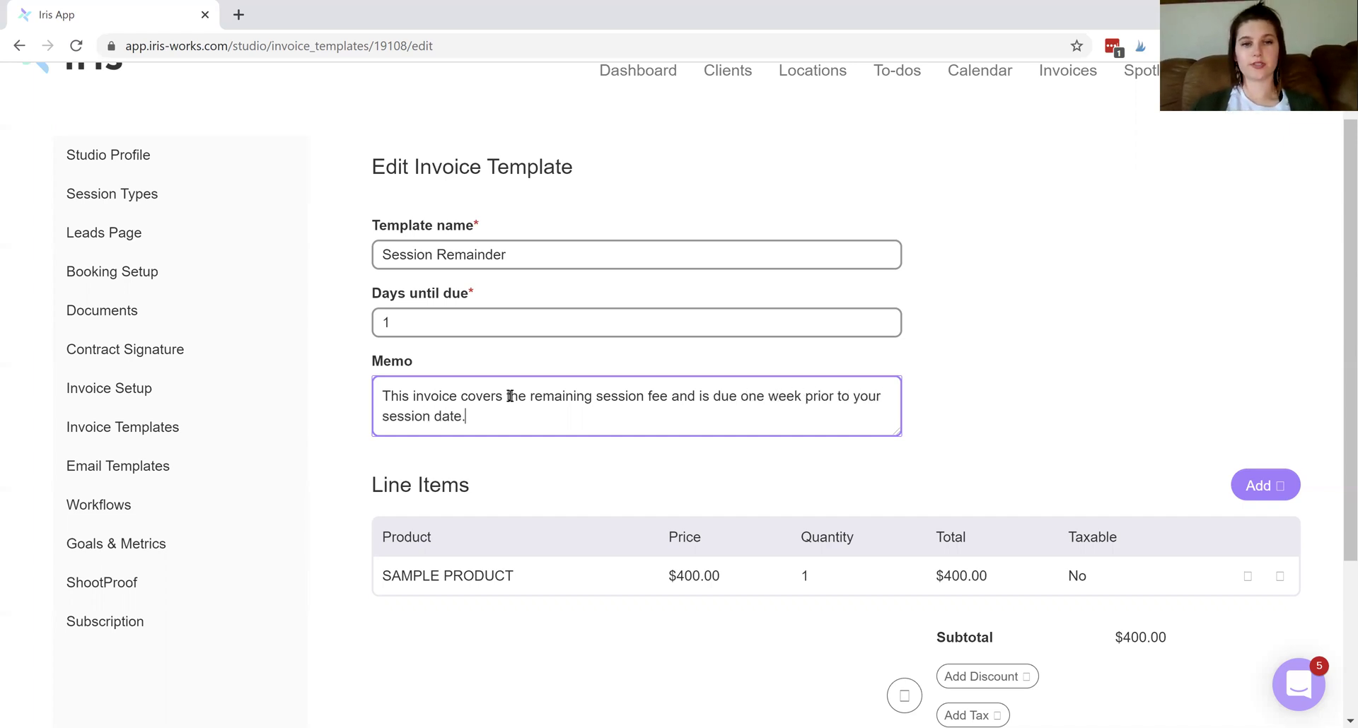
Step: Set the Session Remainder invoice template to be due in 7 days
{"action": "left_click", "coordinate": [388, 323]}
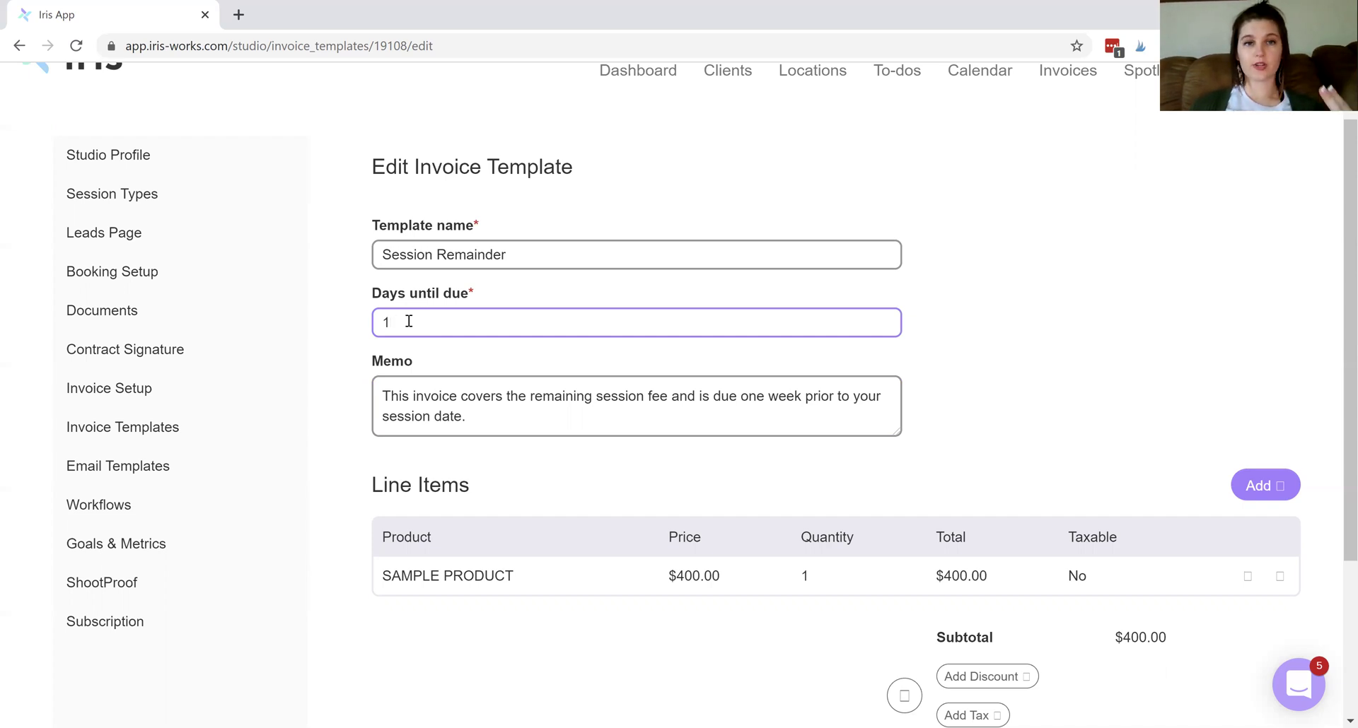
{"action": "key", "text": "ctrl+a"}
{"action": "type", "text": "7"}
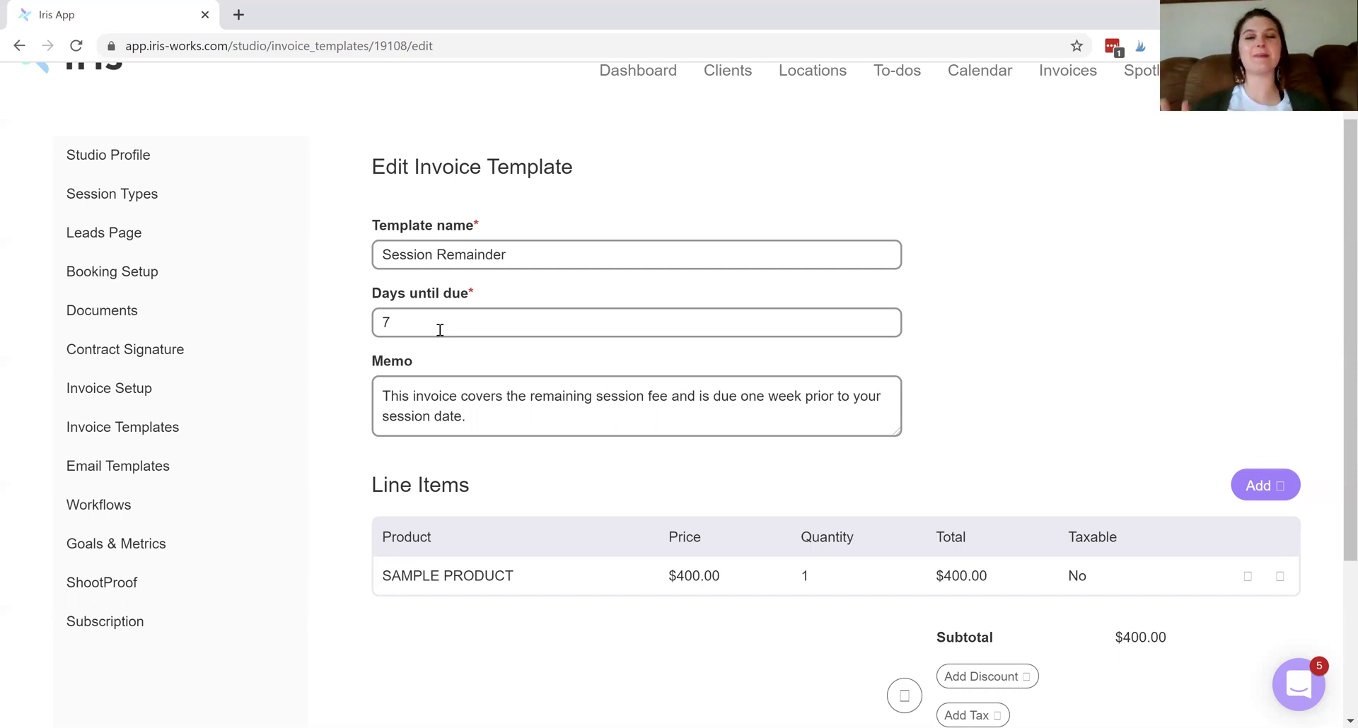
{"action": "left_click", "coordinate": [386, 326]}
{"action": "left_click", "coordinate": [530, 421]}
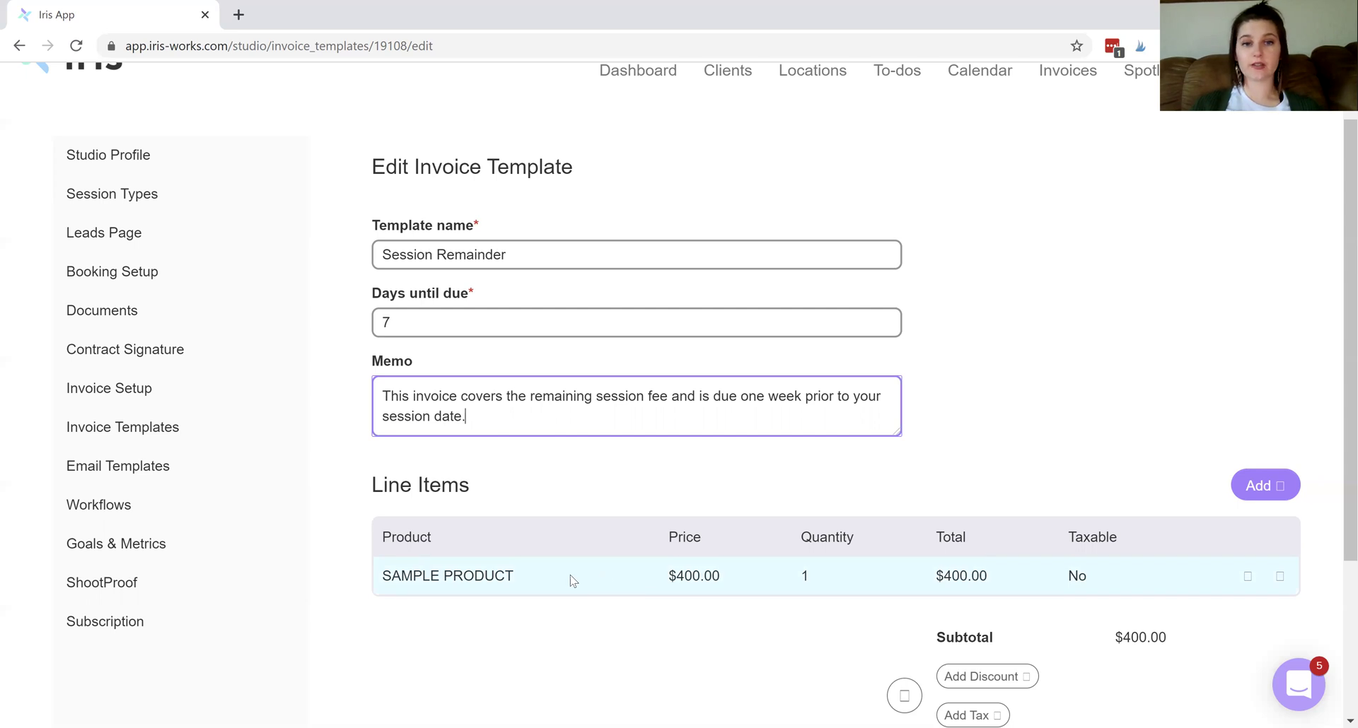
Step: Go to the studio's workflows and open the Easter Minis workflow for editing
{"action": "scroll", "coordinate": [1339, 522], "scroll_direction": "down", "scroll_amount": 3}
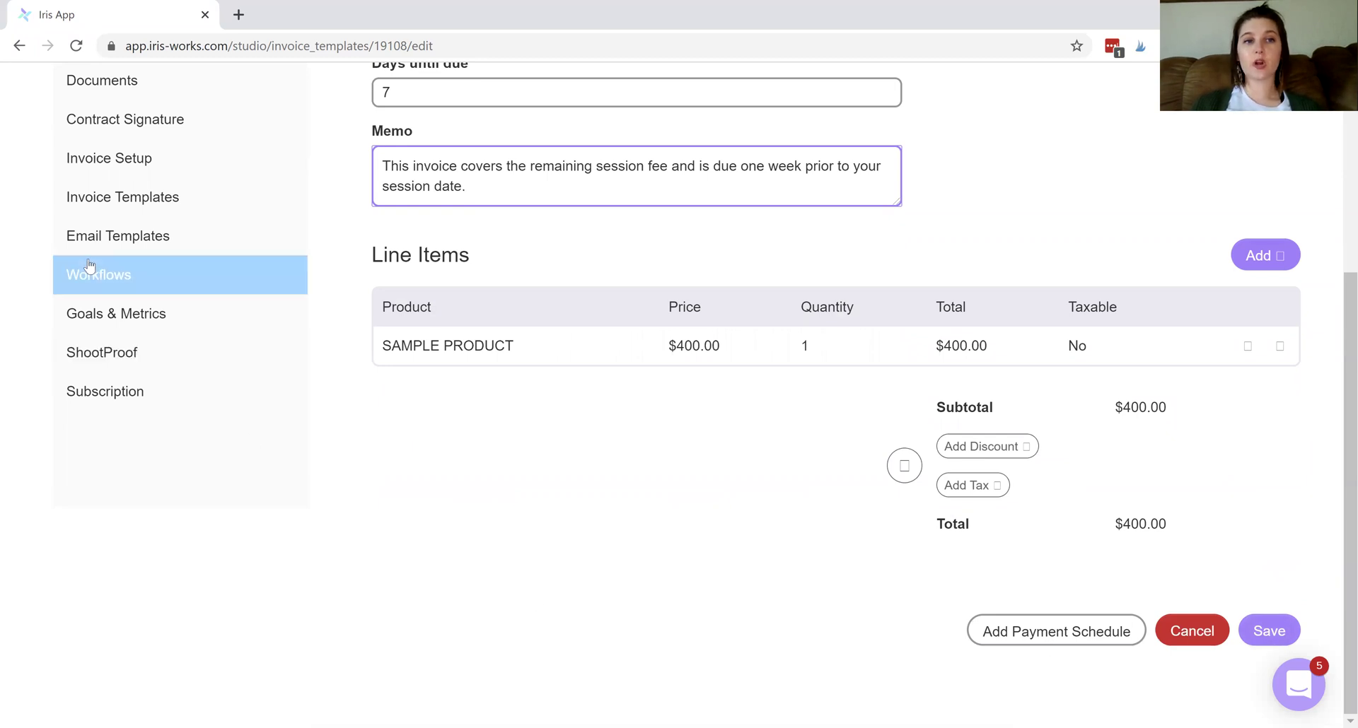
{"action": "left_click", "coordinate": [81, 285]}
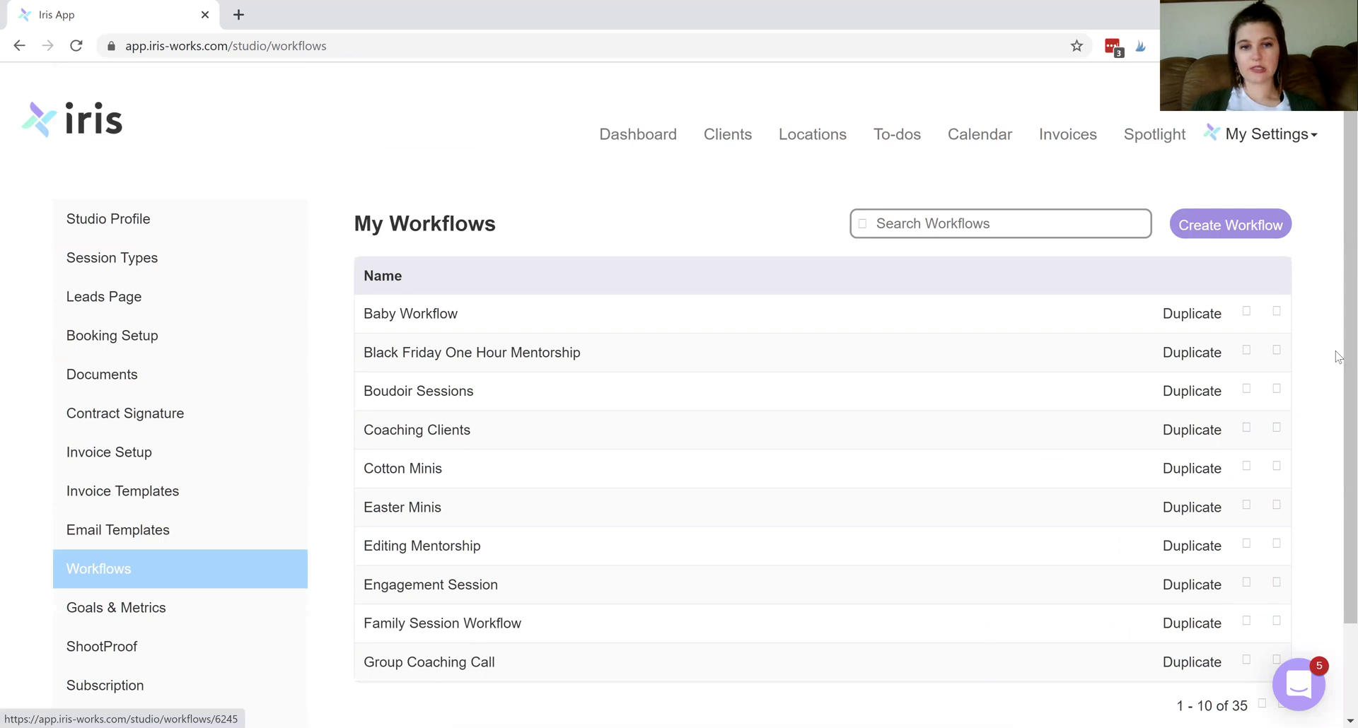
{"action": "scroll", "coordinate": [1340, 357], "scroll_direction": "down", "scroll_amount": 2}
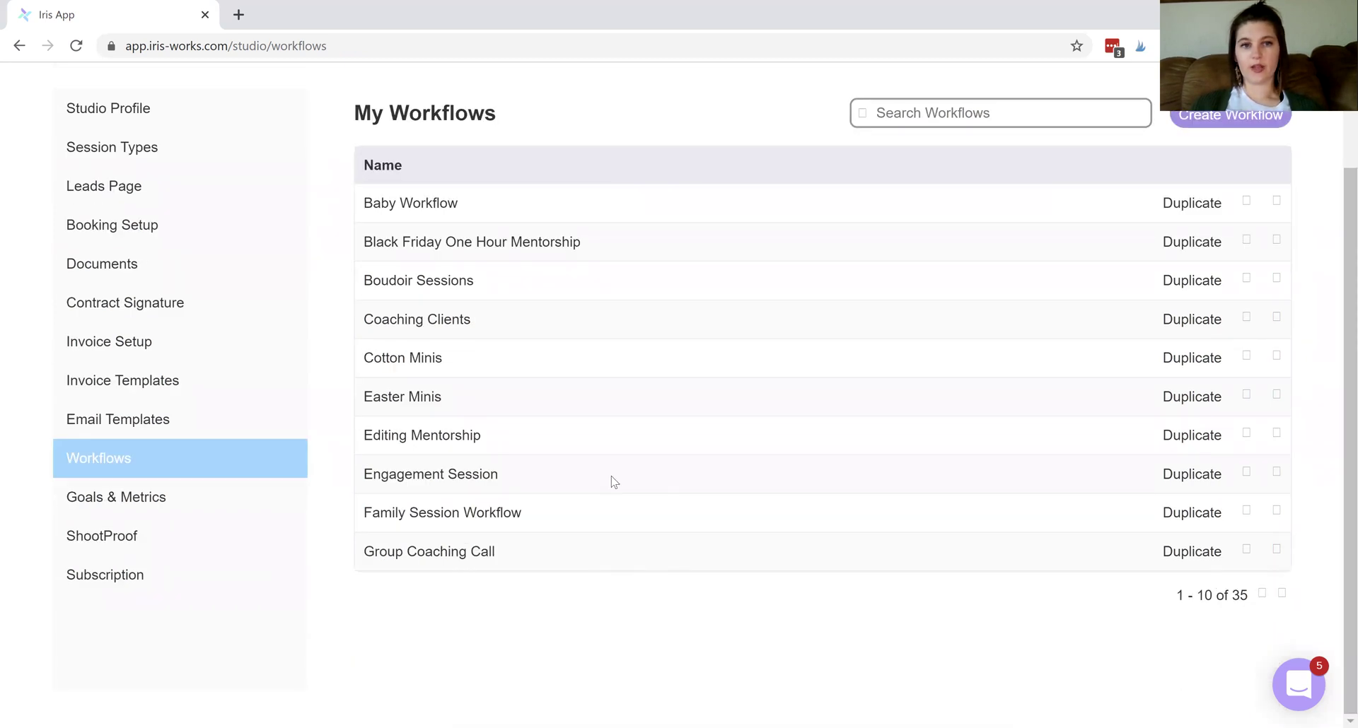
{"action": "left_click", "coordinate": [1248, 405]}
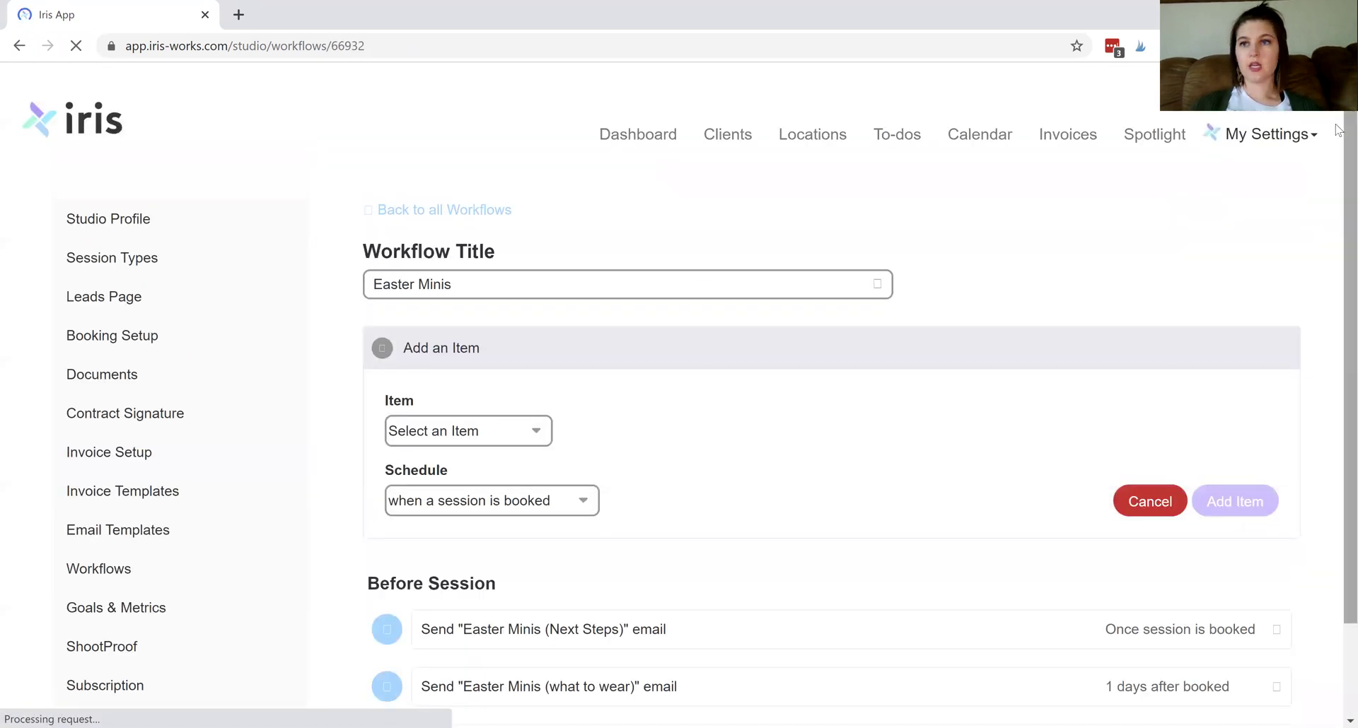
Step: Set up a new item in the Easter Minis workflow that sends the "Session Remainder" email template
{"action": "scroll", "coordinate": [1339, 209], "scroll_direction": "down", "scroll_amount": 2}
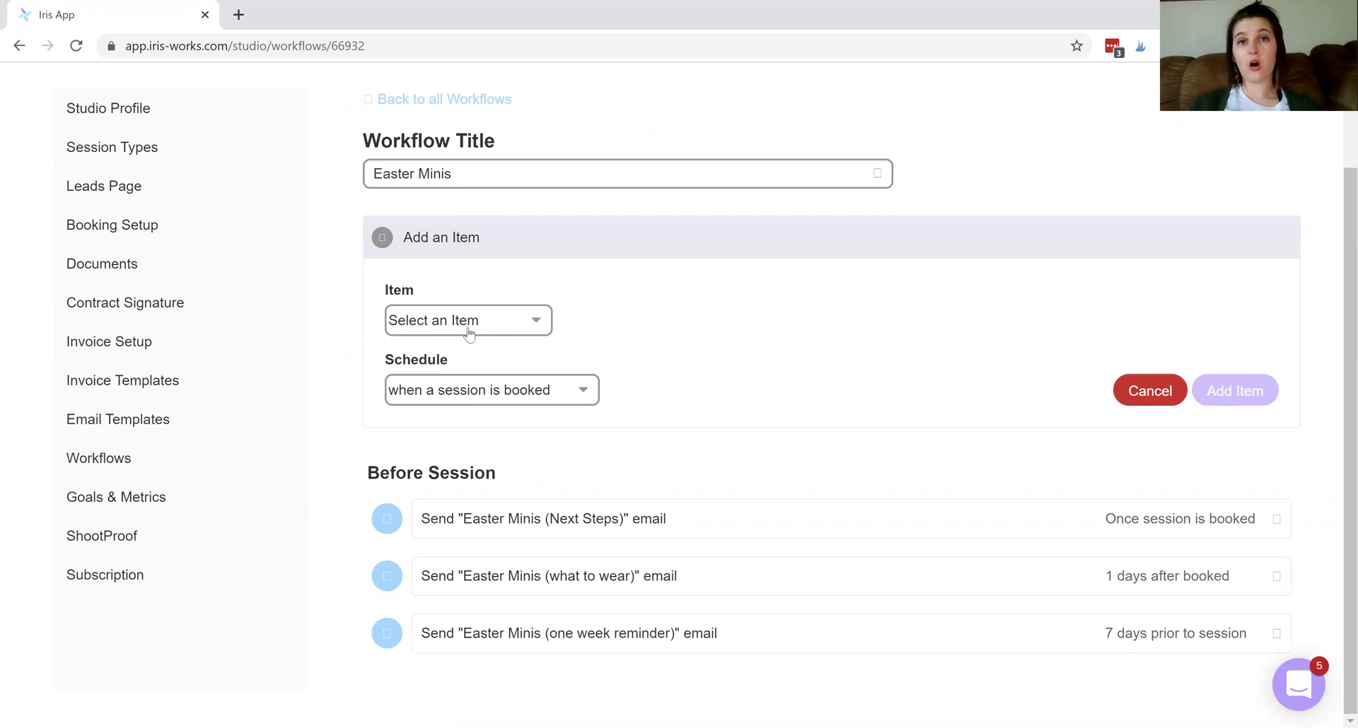
{"action": "left_click", "coordinate": [468, 332]}
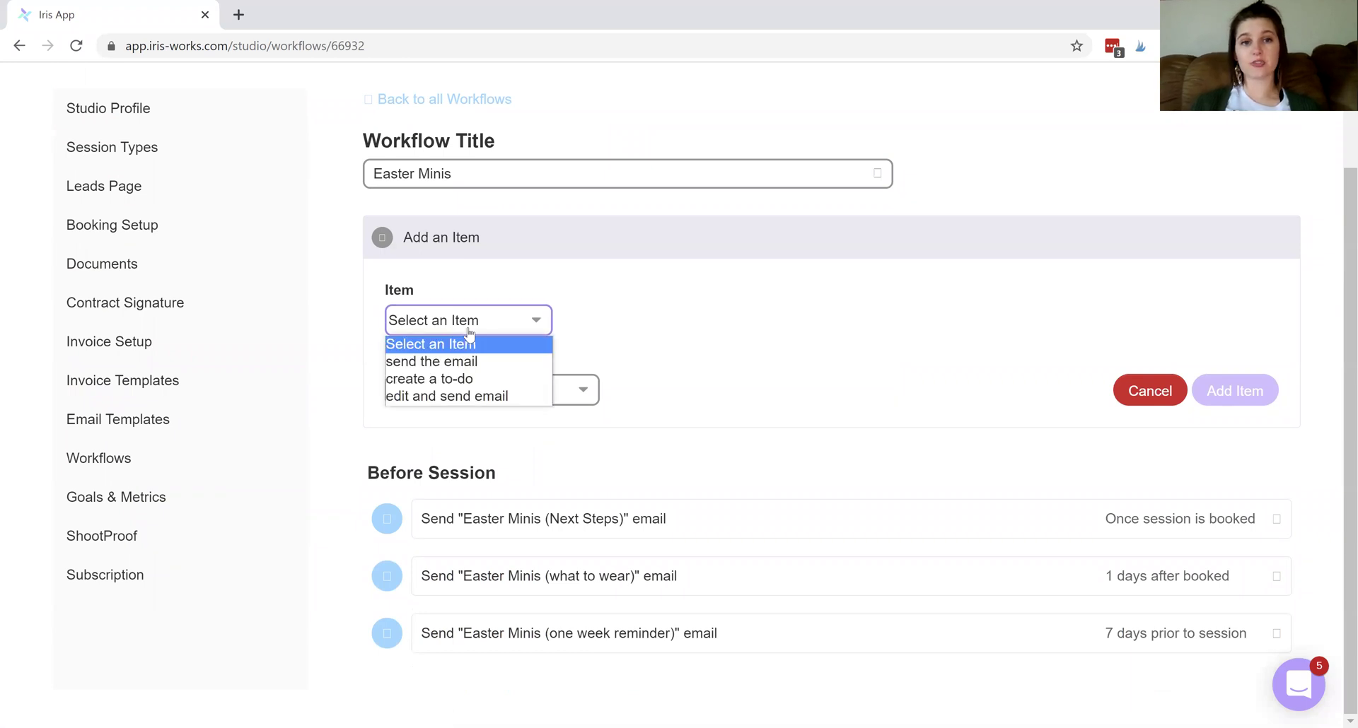
{"action": "left_click", "coordinate": [485, 363]}
{"action": "left_click", "coordinate": [815, 321]}
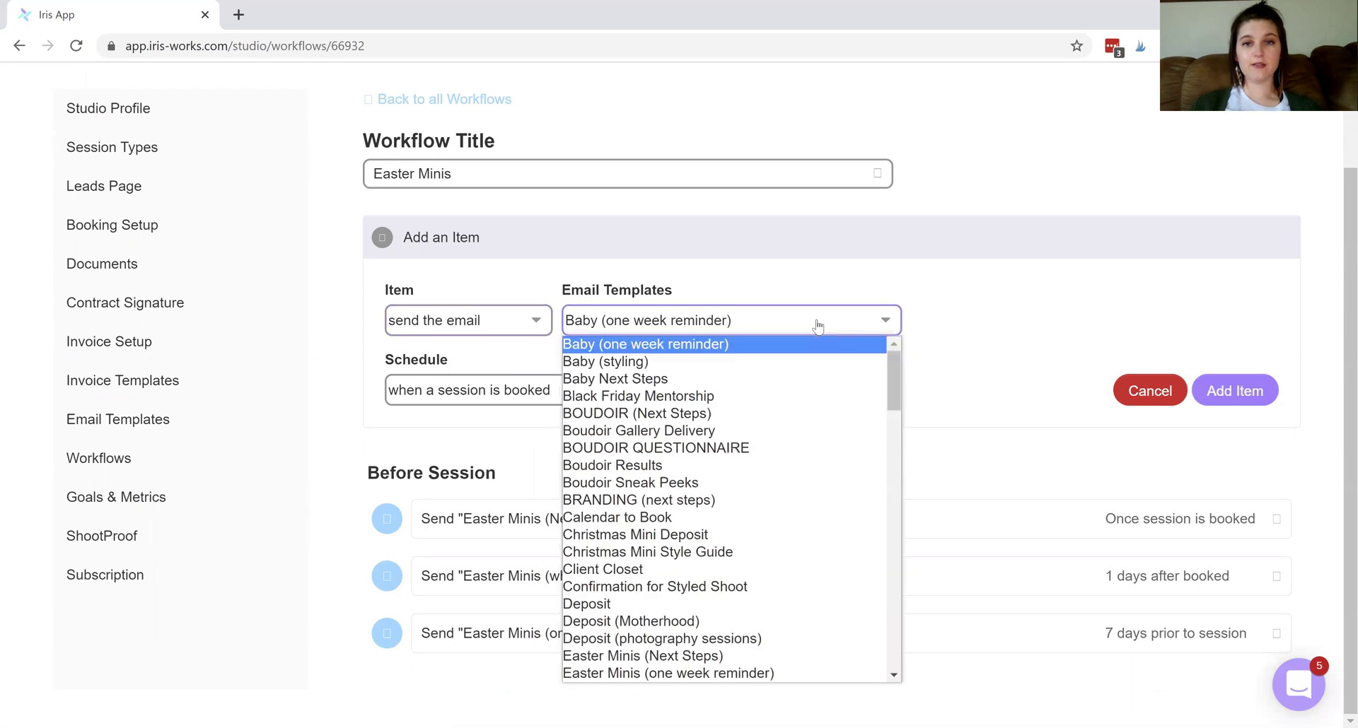
{"action": "left_click_drag", "start_coordinate": [895, 367], "coordinate": [907, 640]}
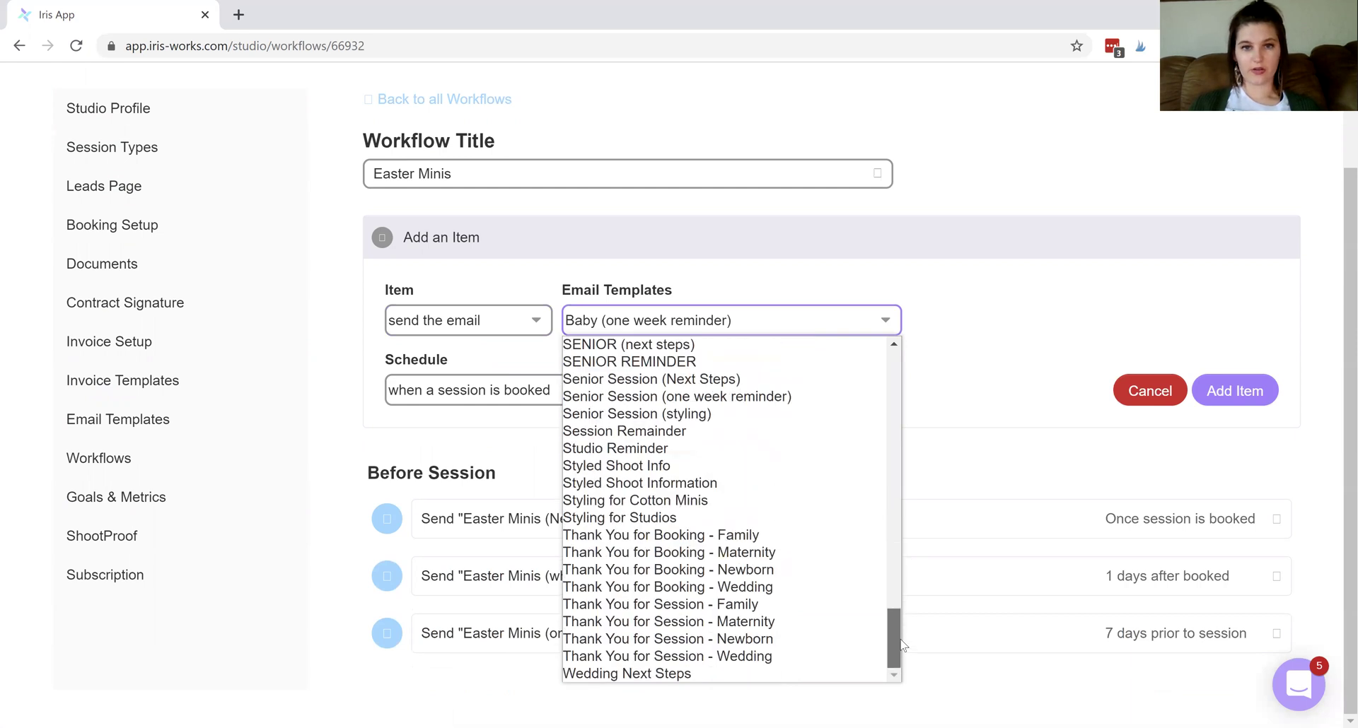
{"action": "left_click", "coordinate": [634, 431]}
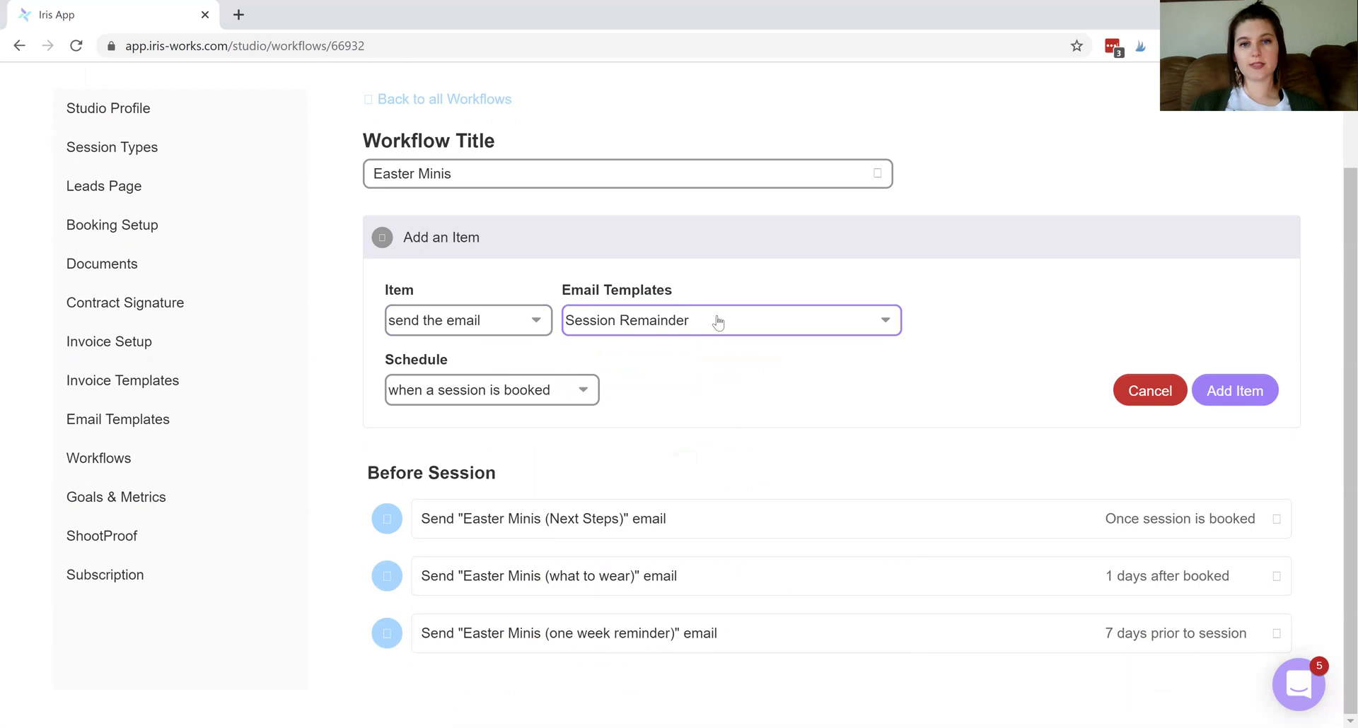
Step: Schedule the new email item for 2 weeks before the session
{"action": "left_click", "coordinate": [535, 390]}
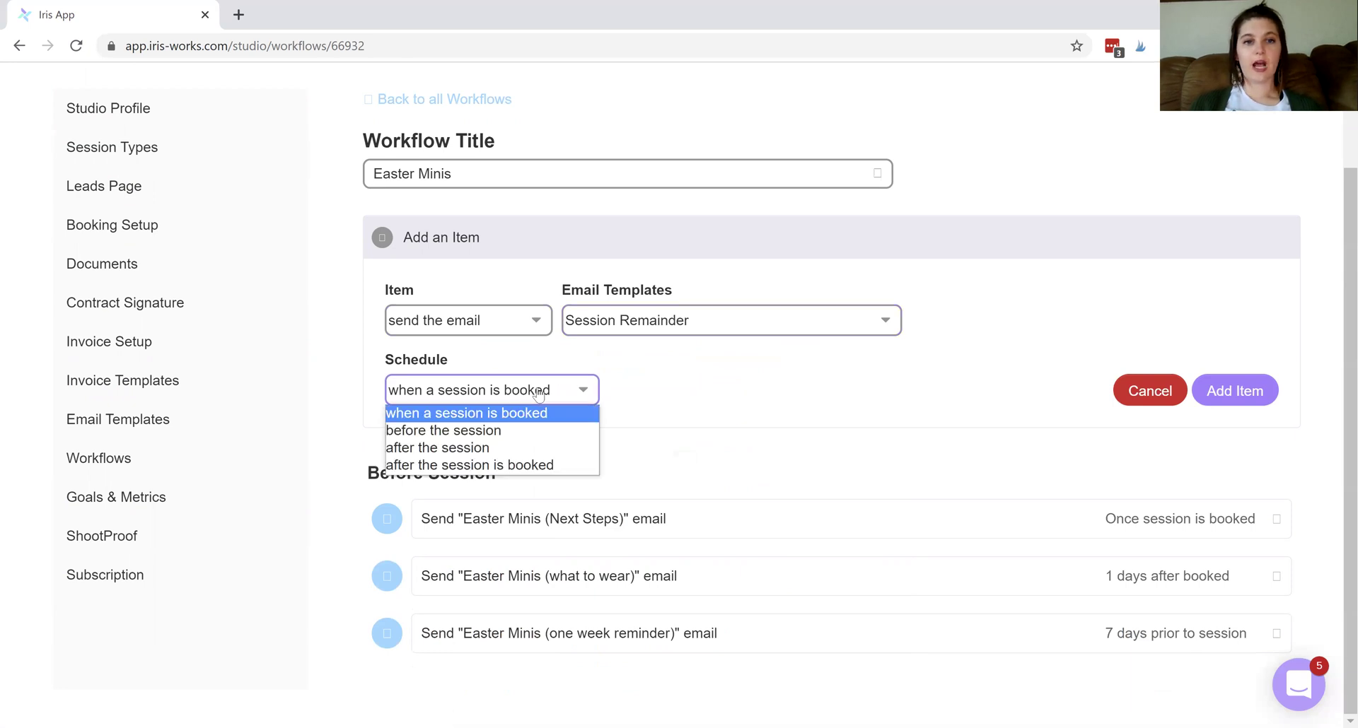
{"action": "left_click", "coordinate": [525, 431]}
{"action": "left_click", "coordinate": [653, 396]}
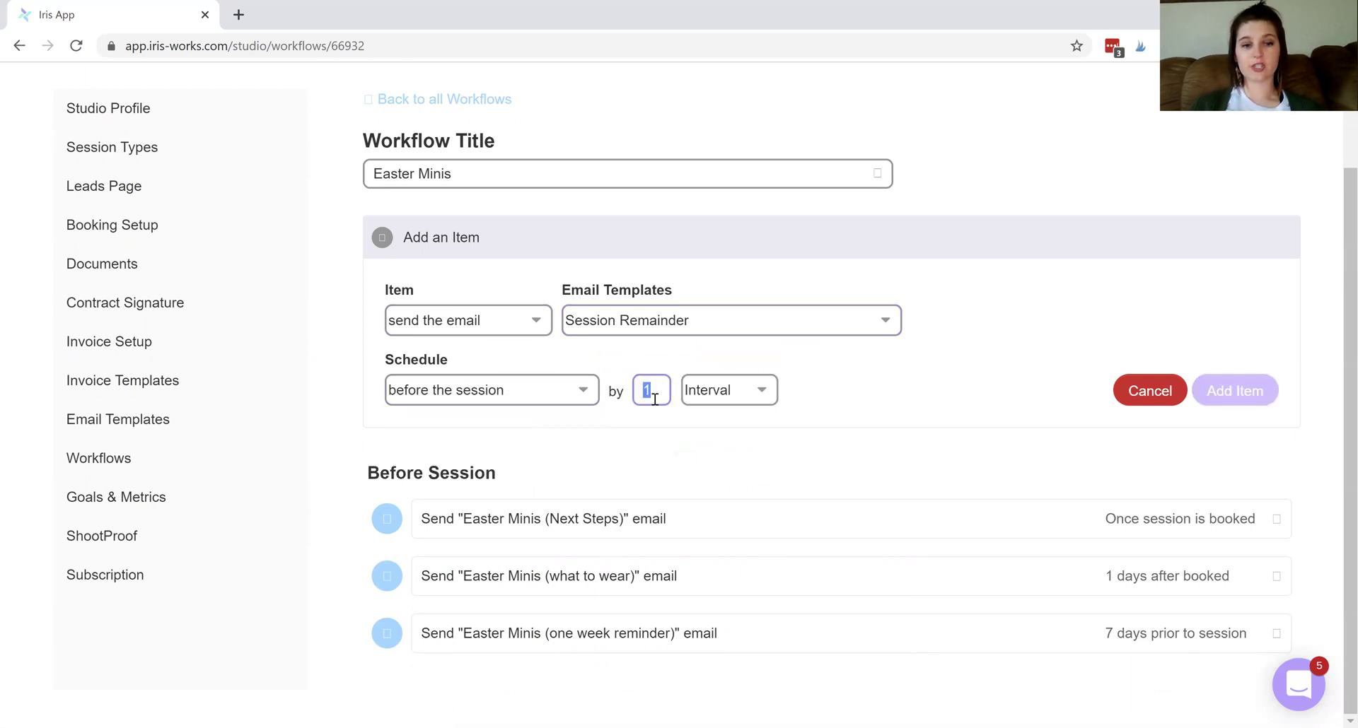
{"action": "type", "text": "2"}
{"action": "left_click", "coordinate": [698, 398]}
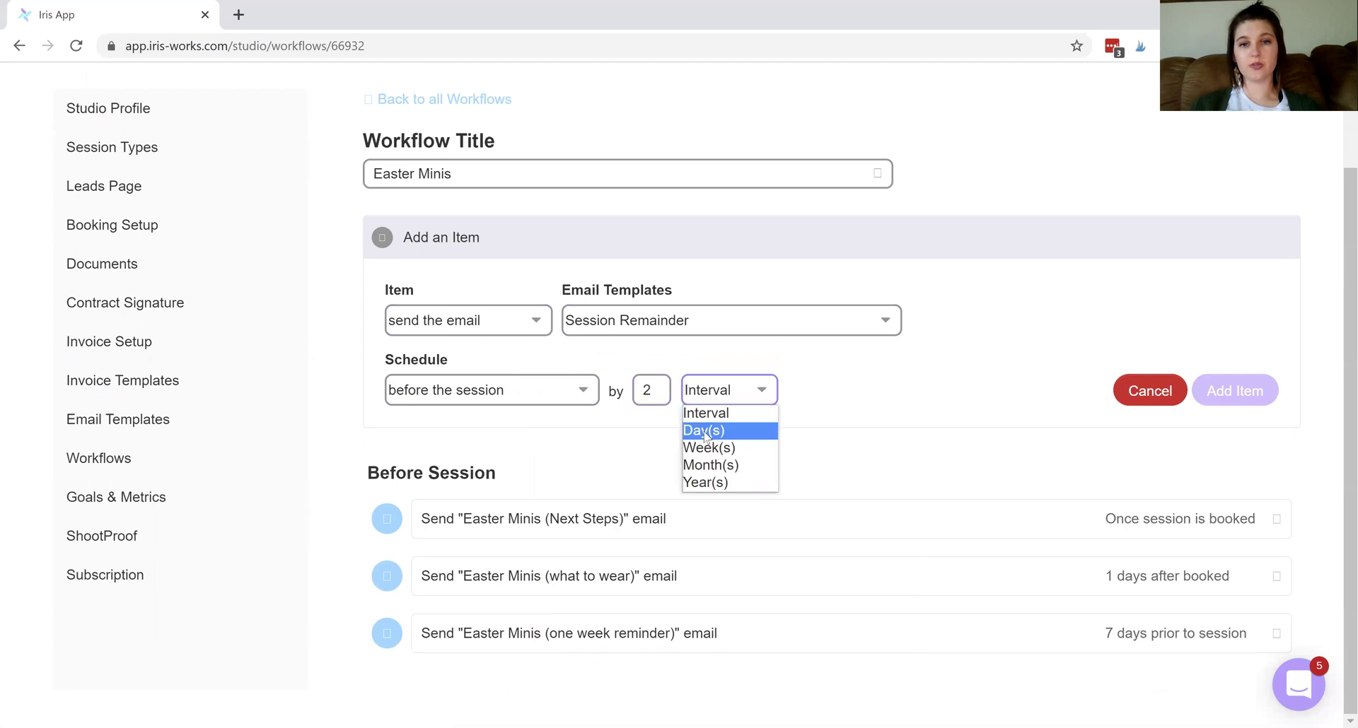
{"action": "key", "text": "Return"}
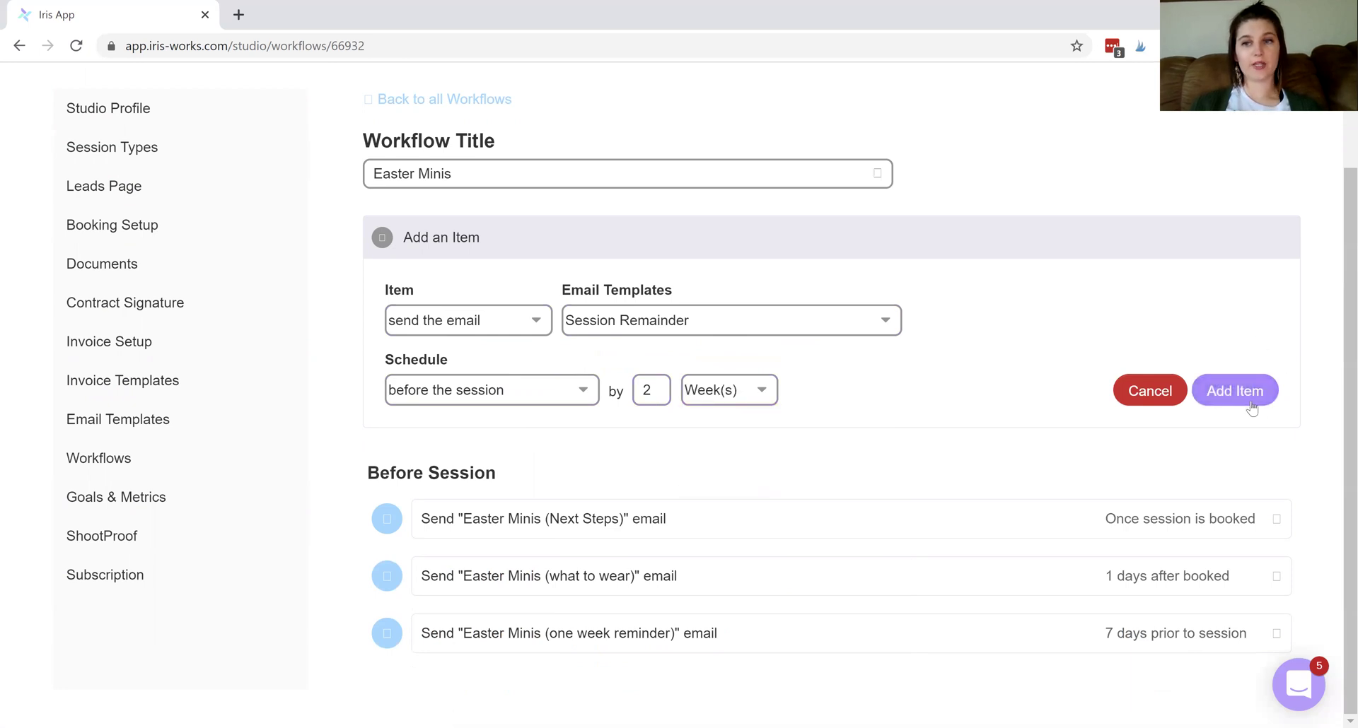